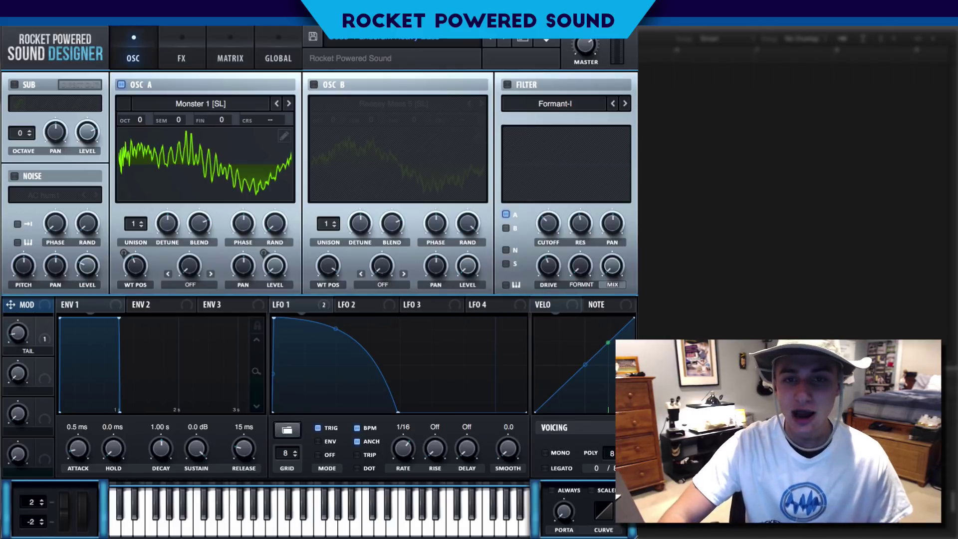
- Start from the Init Preset and load Spectral > Monster 1 [SL] into oscillator A
click(548, 40)
click(559, 86)
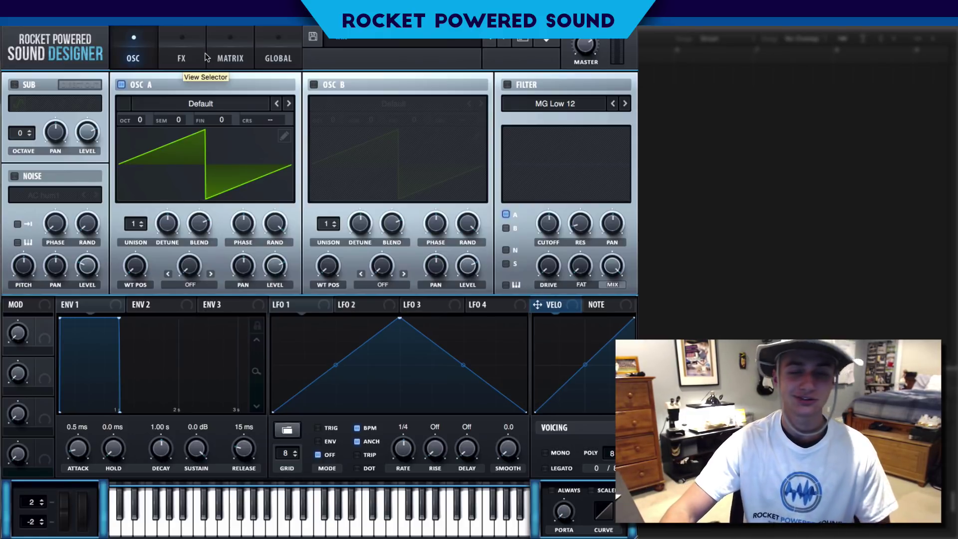
click(213, 105)
mouse_move(229, 126)
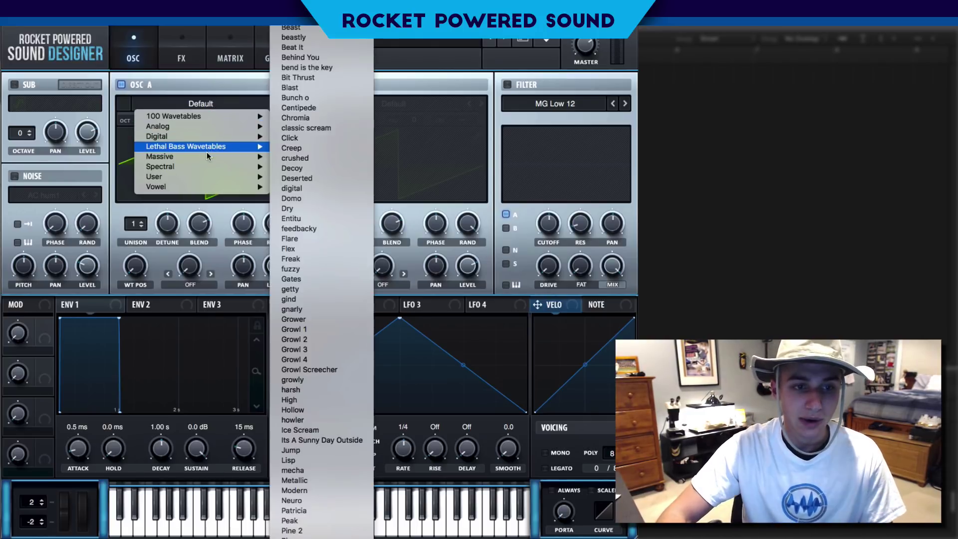
mouse_move(208, 167)
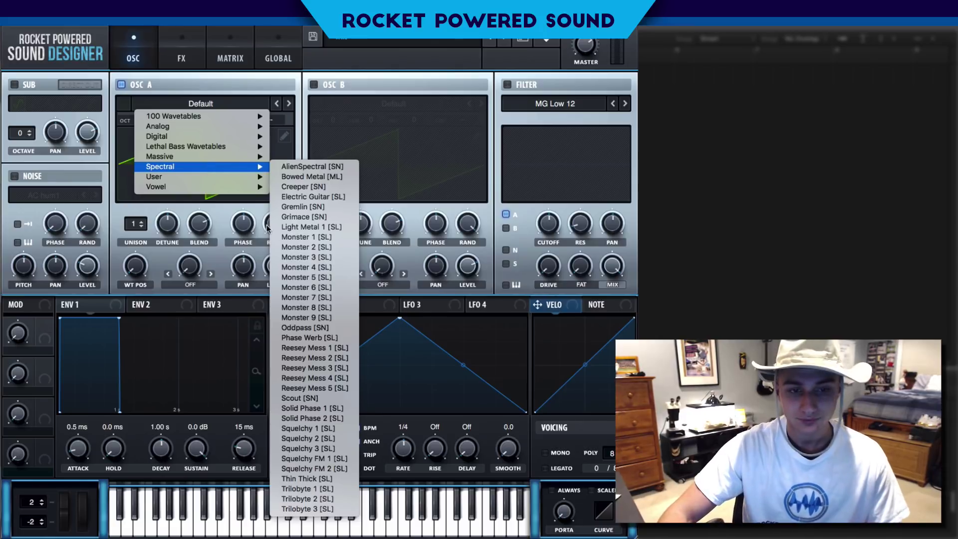
click(321, 237)
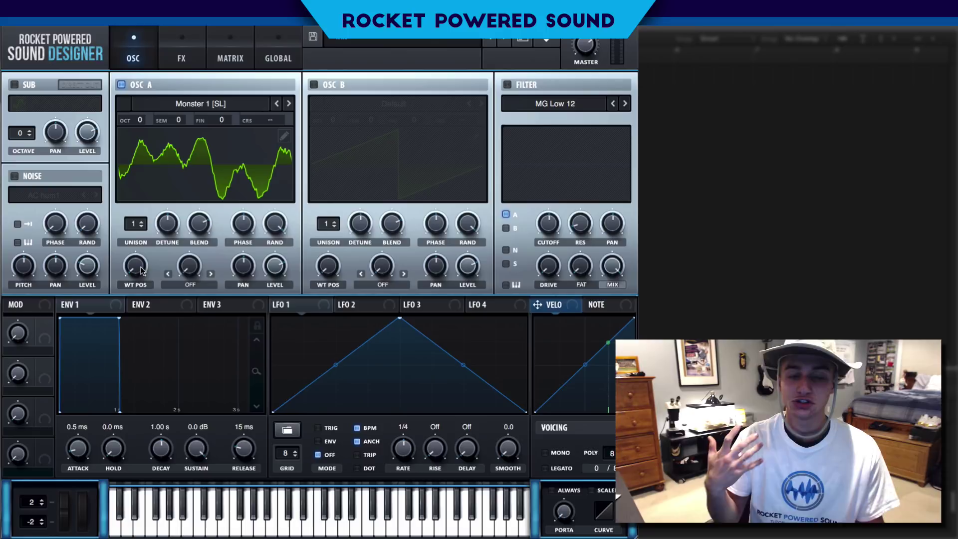
- Set Osc A wavetable position to 107 and shape LFO 1 into a retriggered convex falling curve
drag(142, 270, 156, 222)
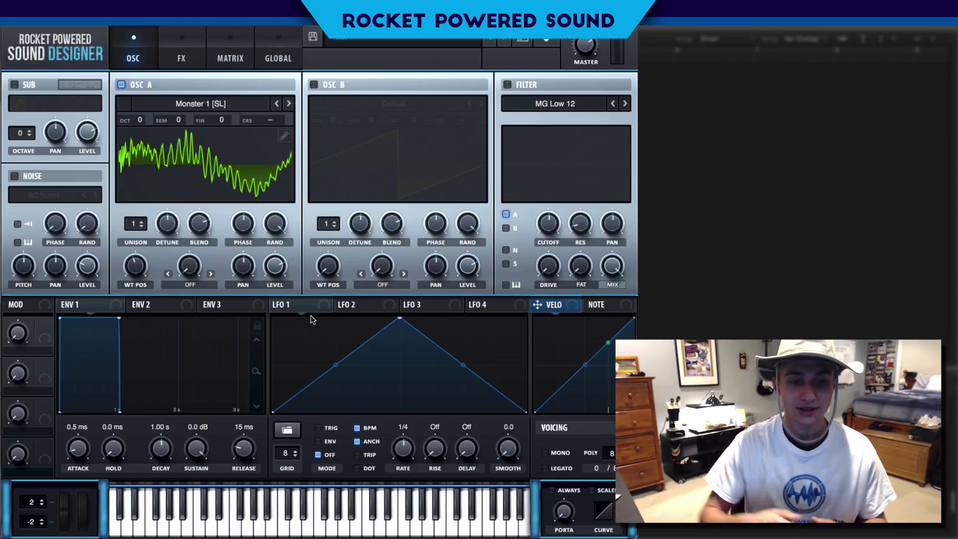
drag(400, 318, 299, 325)
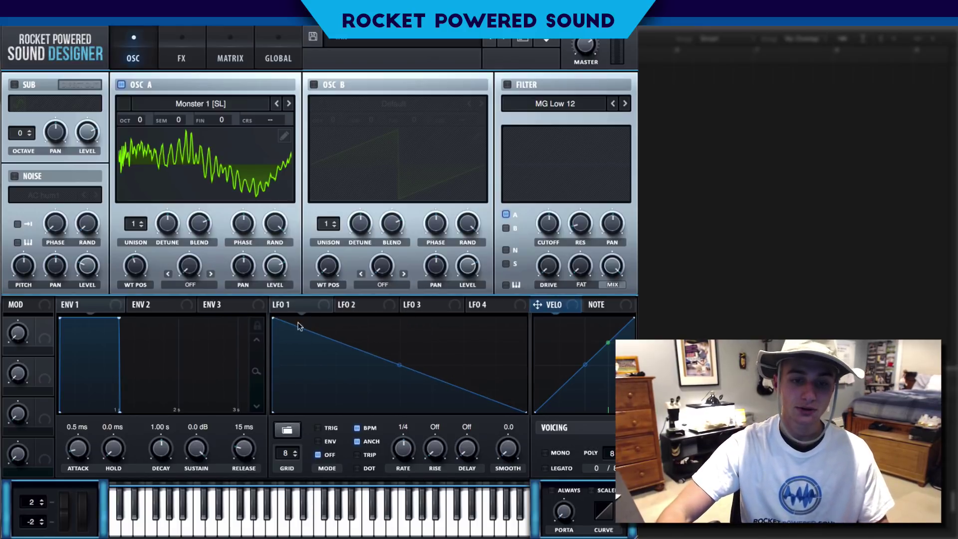
drag(404, 399, 401, 434)
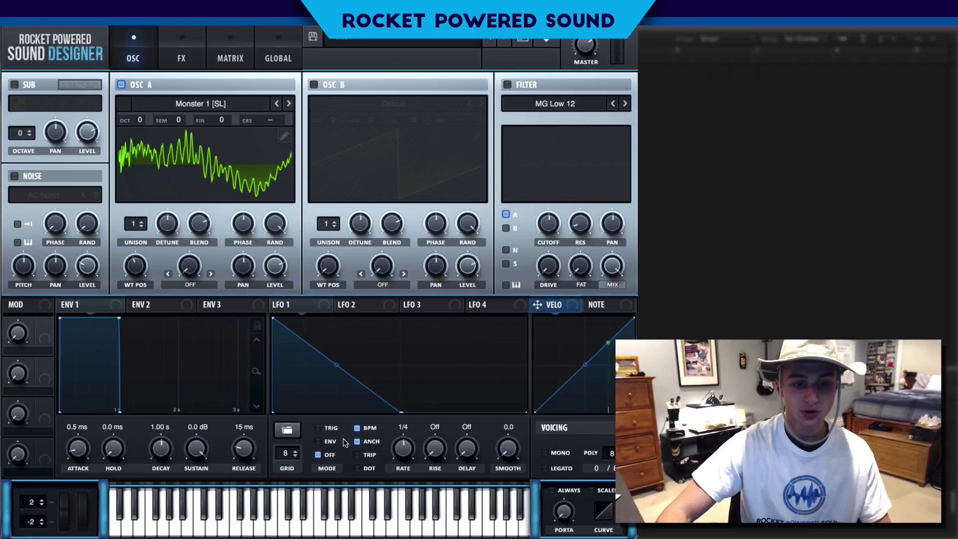
click(327, 427)
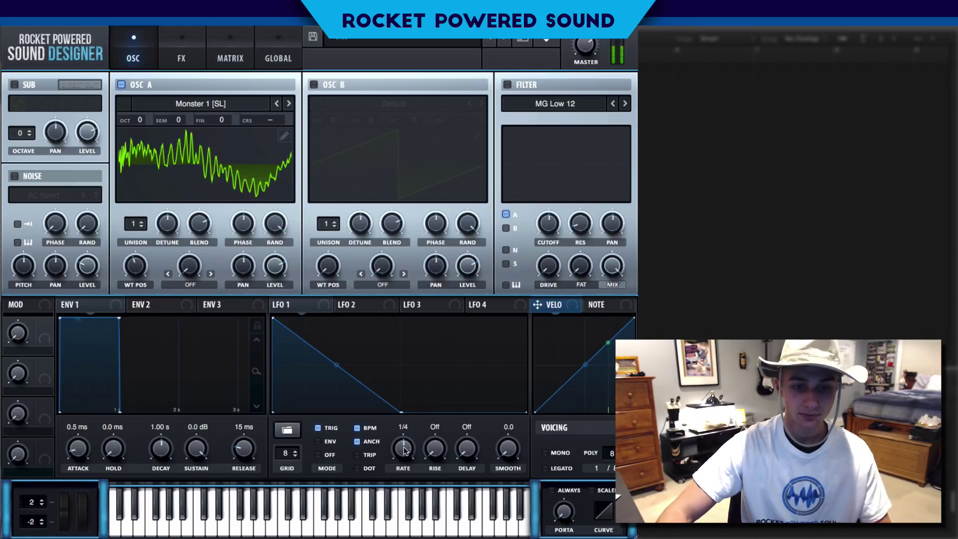
drag(337, 364, 350, 352)
double_click(279, 319)
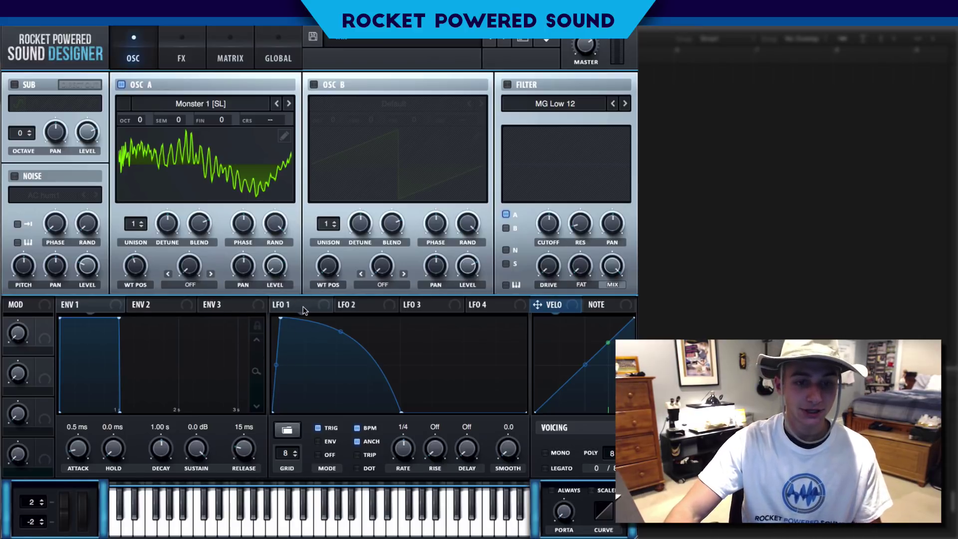
- Route LFO 1 to Osc A level and wavetable position (amount -15), with LFO rate 1/16
drag(276, 305, 274, 264)
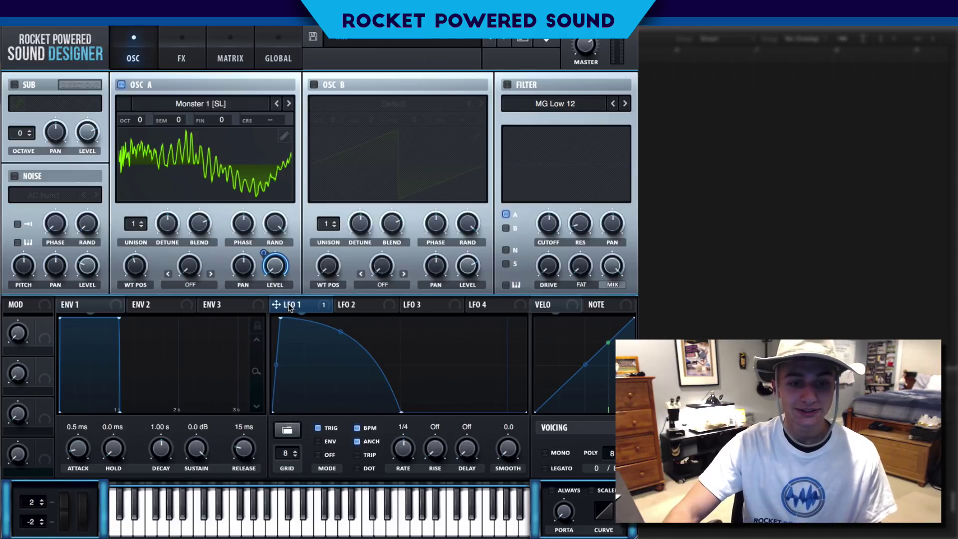
drag(288, 307, 106, 277)
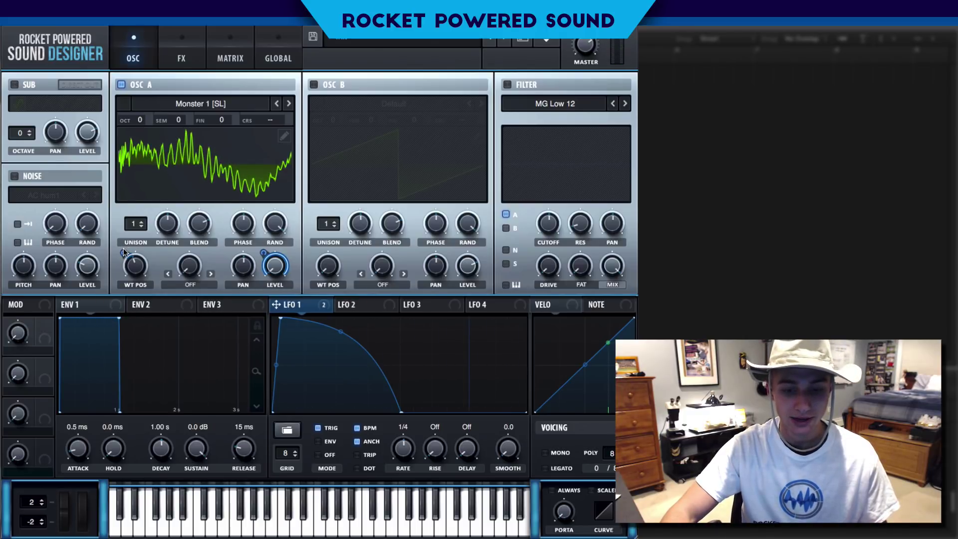
drag(123, 248, 122, 248)
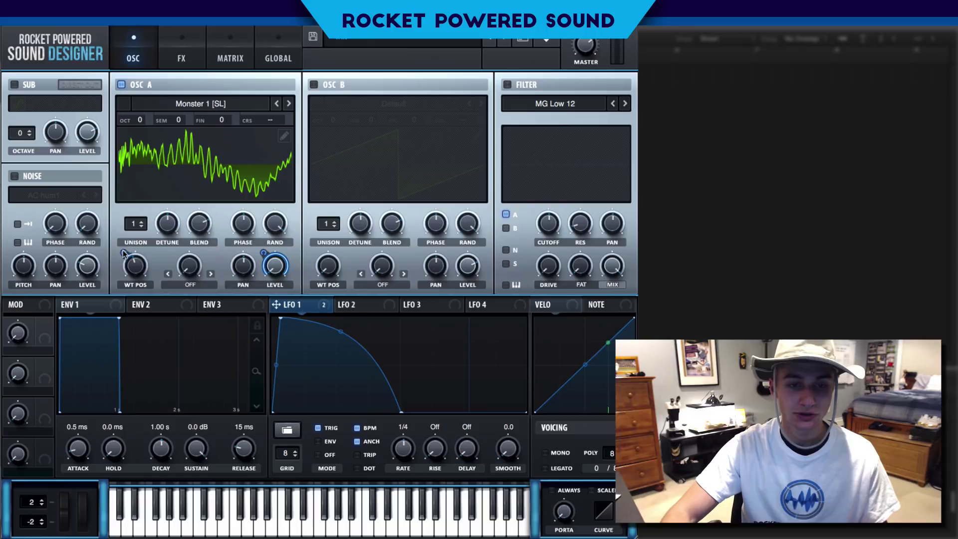
click(413, 495)
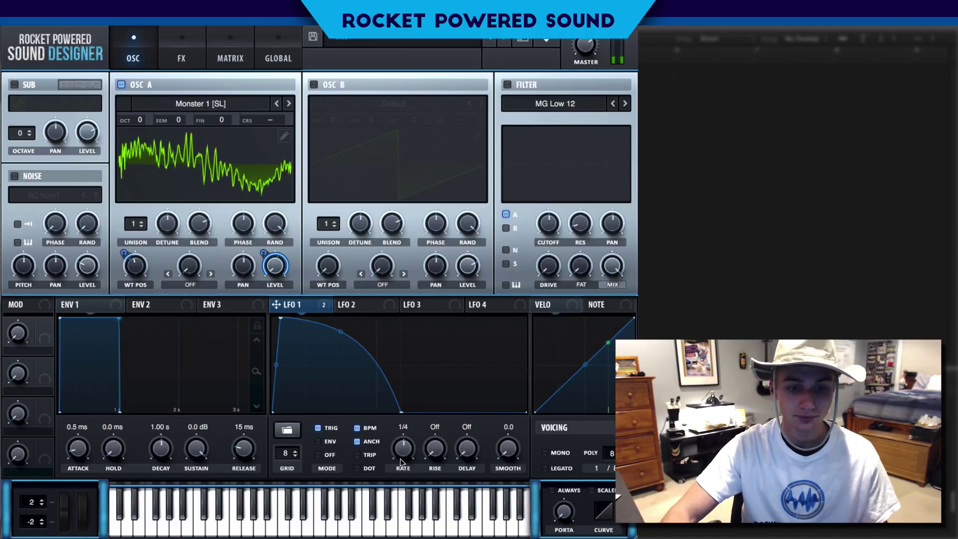
drag(406, 460, 409, 452)
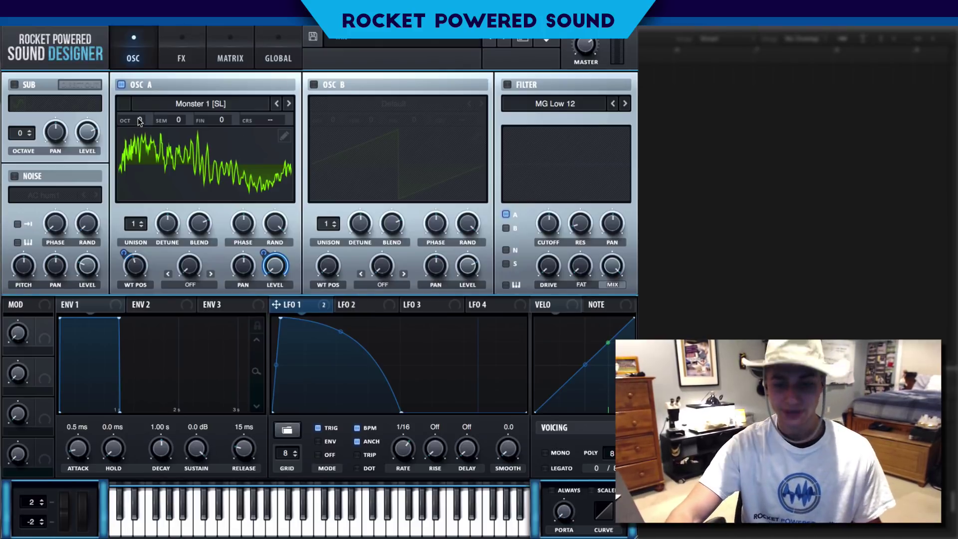
- Move Distortion to the top of the FX chain, enable it, and set its type to X-Shaper
click(177, 54)
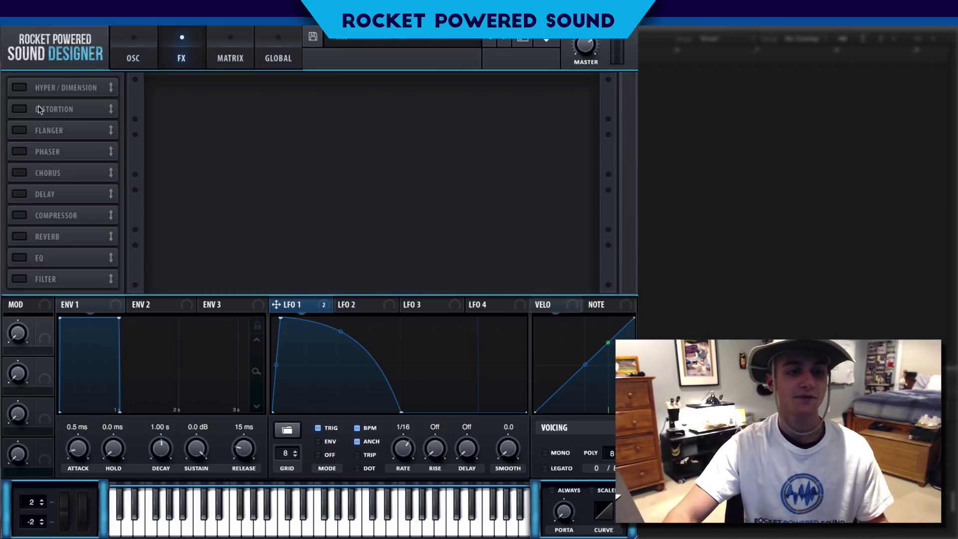
drag(40, 110, 378, 127)
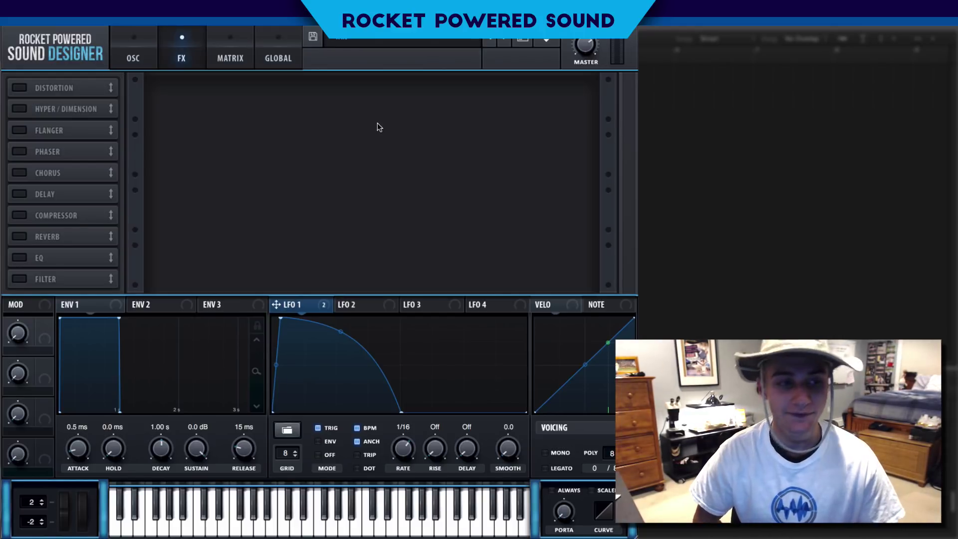
click(25, 91)
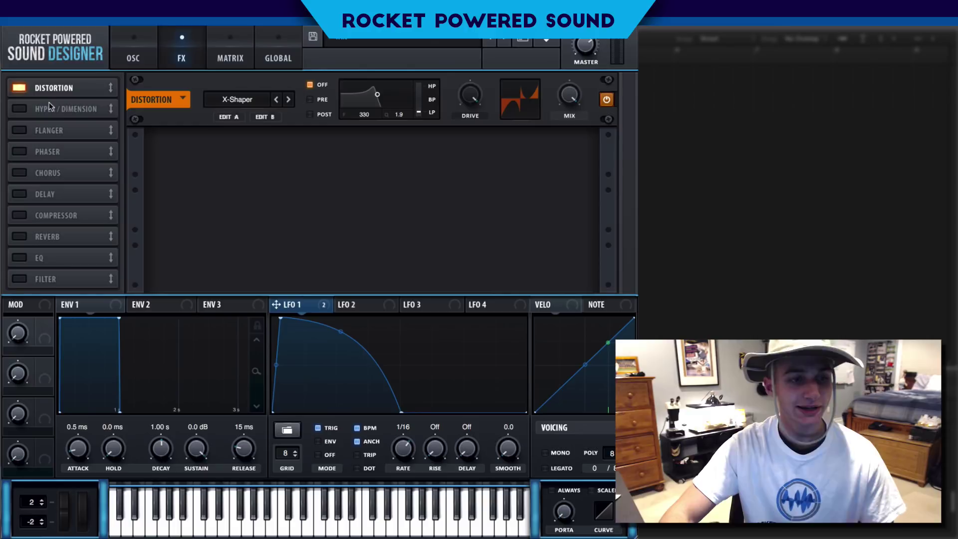
click(272, 101)
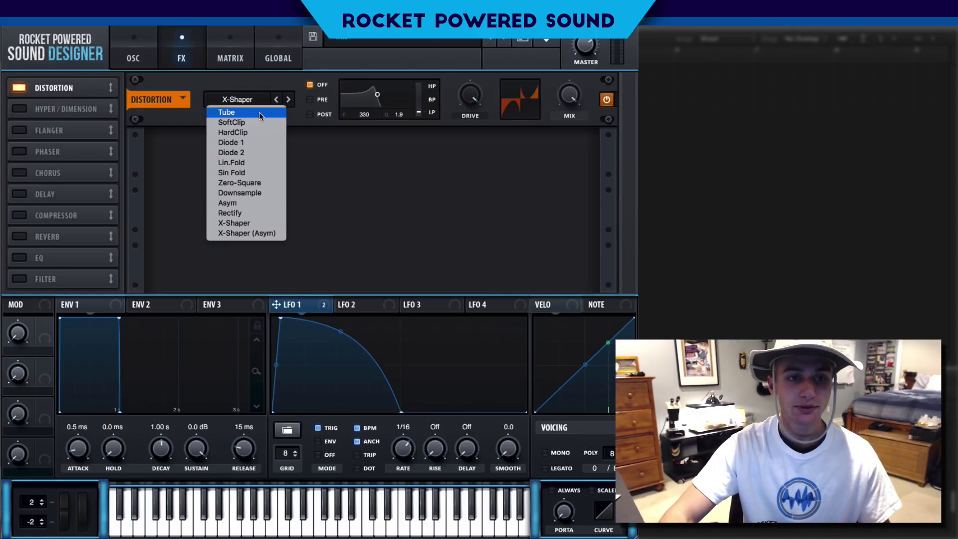
click(226, 112)
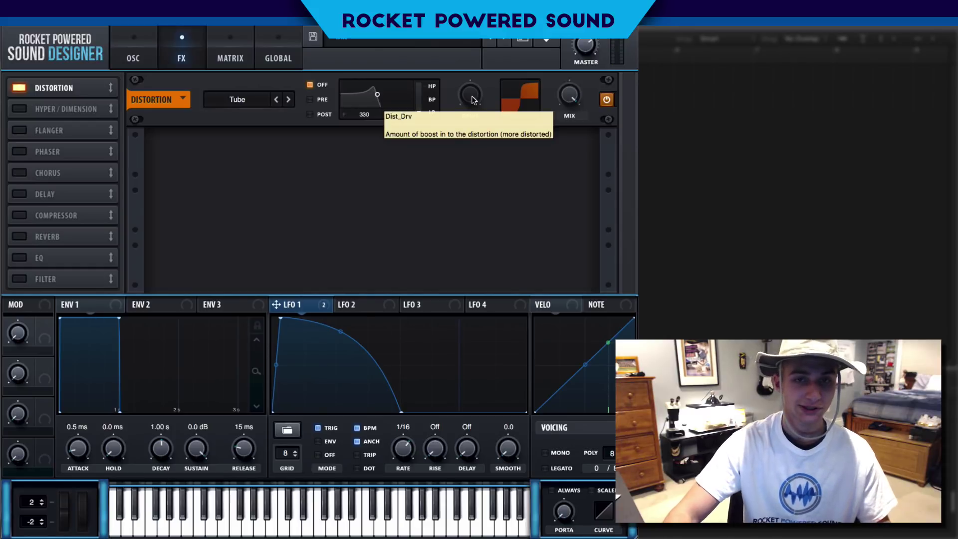
click(236, 99)
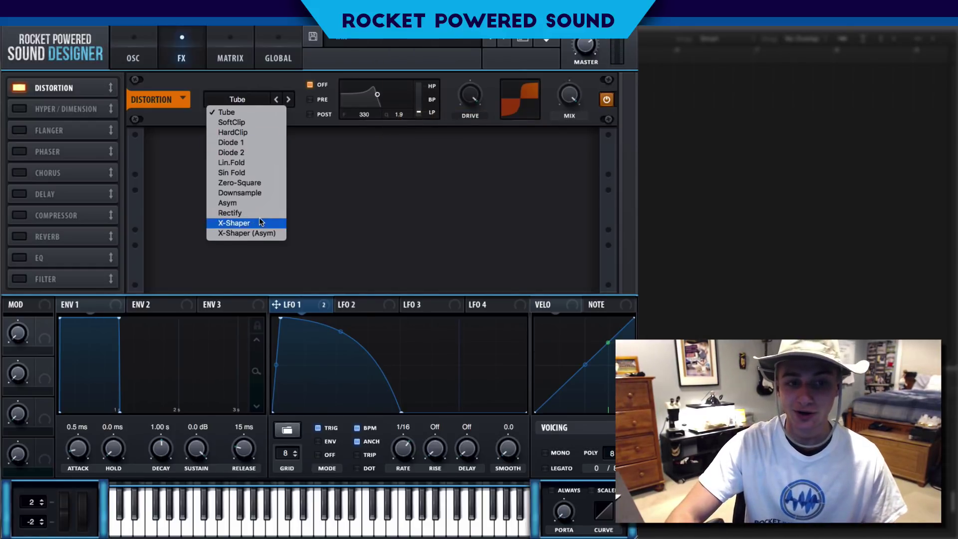
key(Escape)
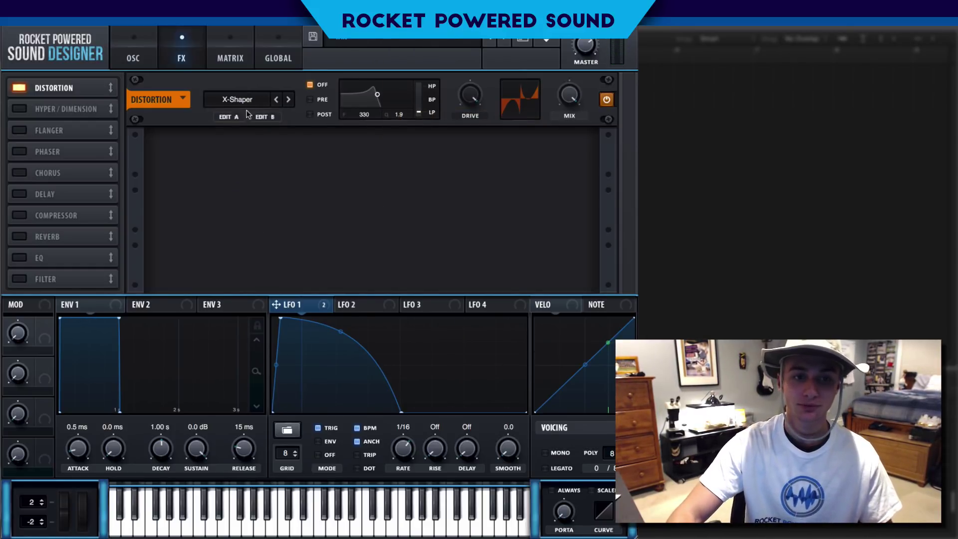
- Simplify Shaper B to a straight diagonal by deleting its peak and dip, then set Drive to 100%
click(235, 117)
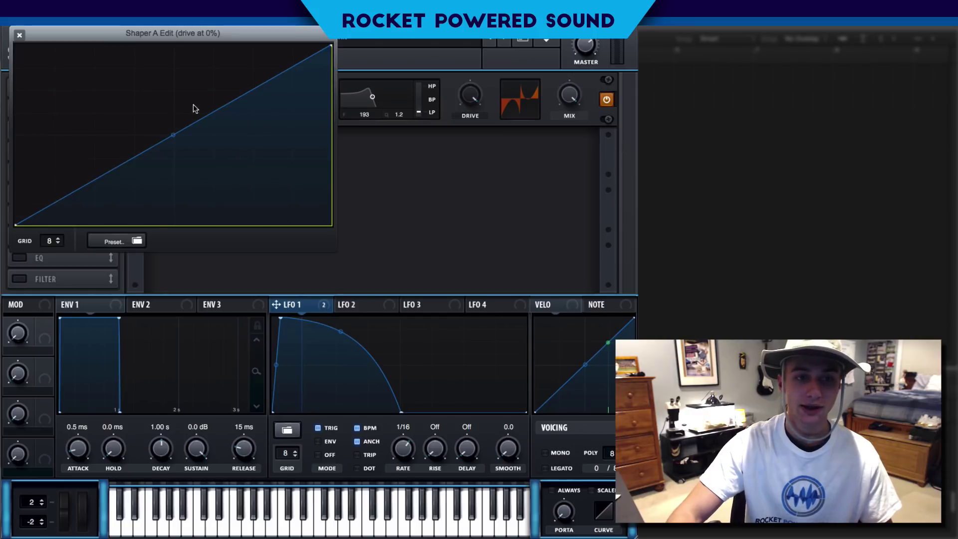
click(20, 35)
click(264, 117)
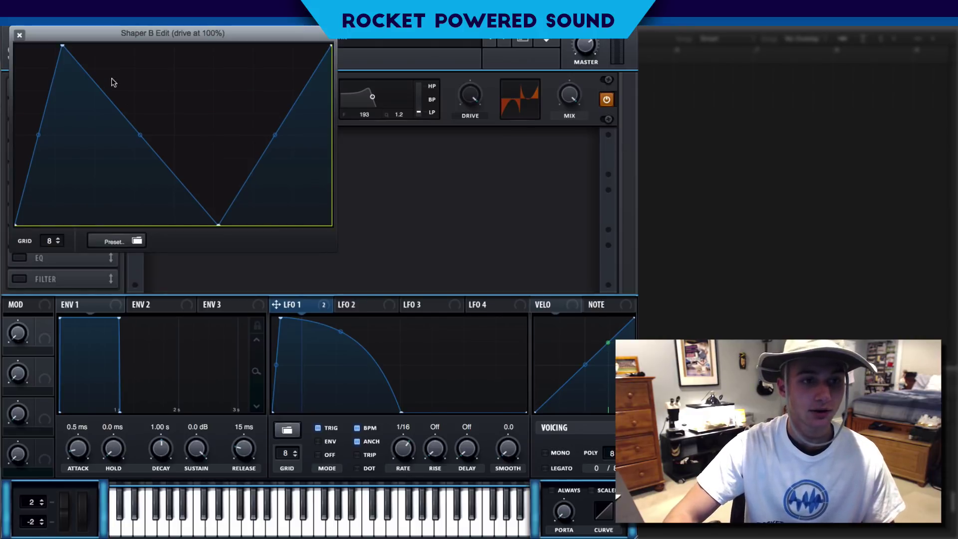
double_click(62, 46)
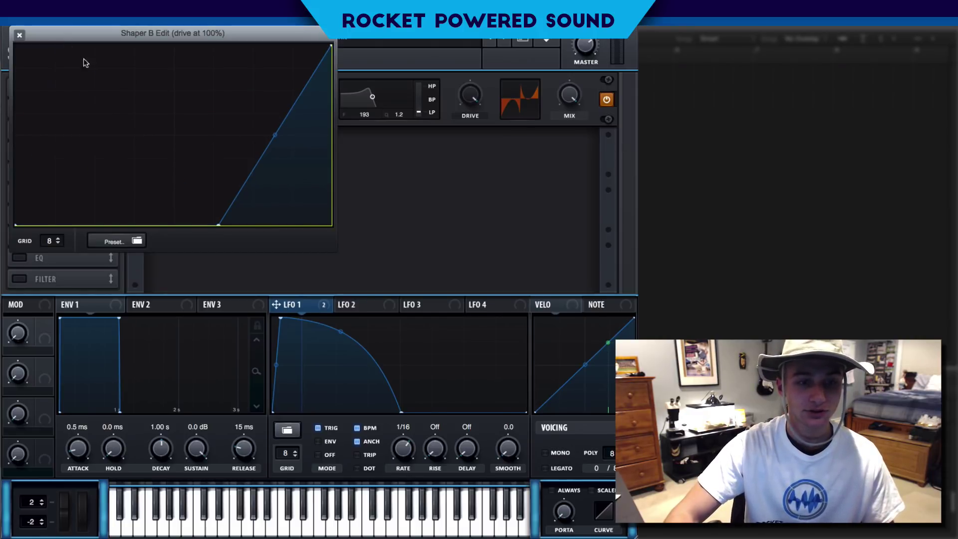
double_click(219, 224)
click(19, 35)
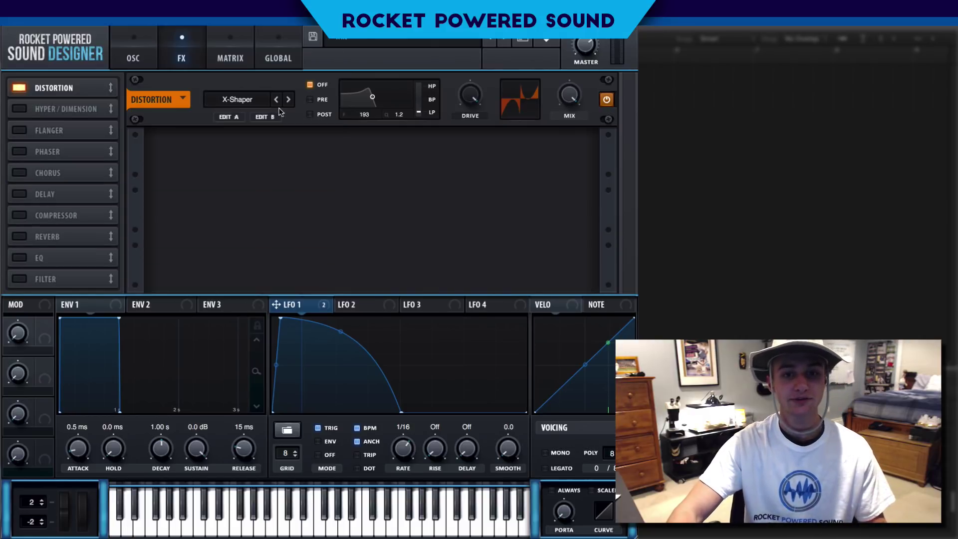
click(473, 102)
drag(473, 102, 531, 40)
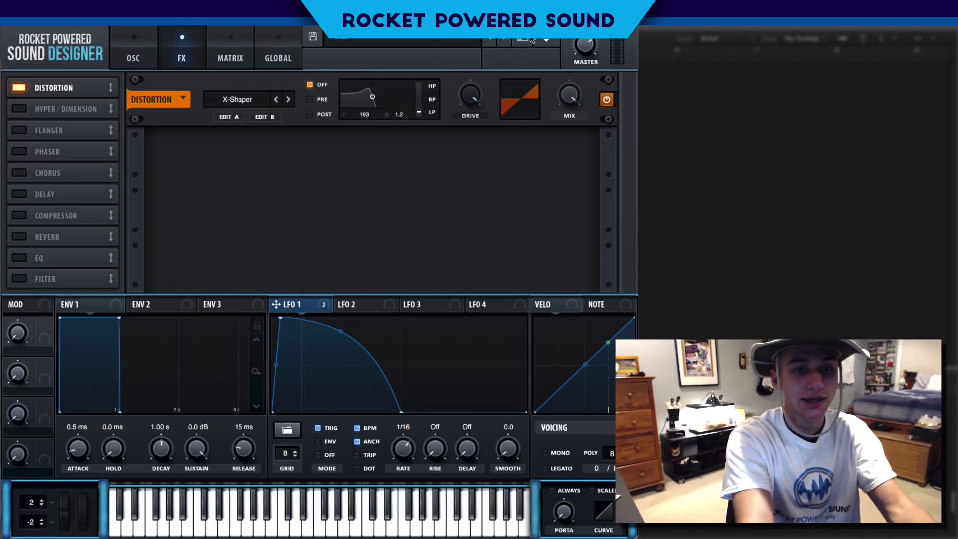
- Audition Tube, SoftClip and Sin Fold distortion at varying drive, then return to X-Shaper
click(252, 99)
click(225, 111)
drag(470, 95, 526, 115)
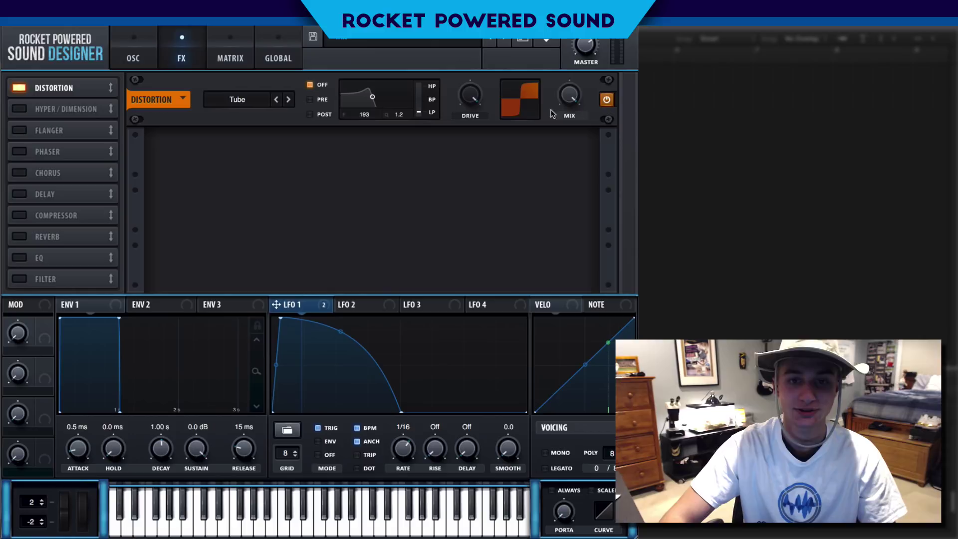
click(288, 100)
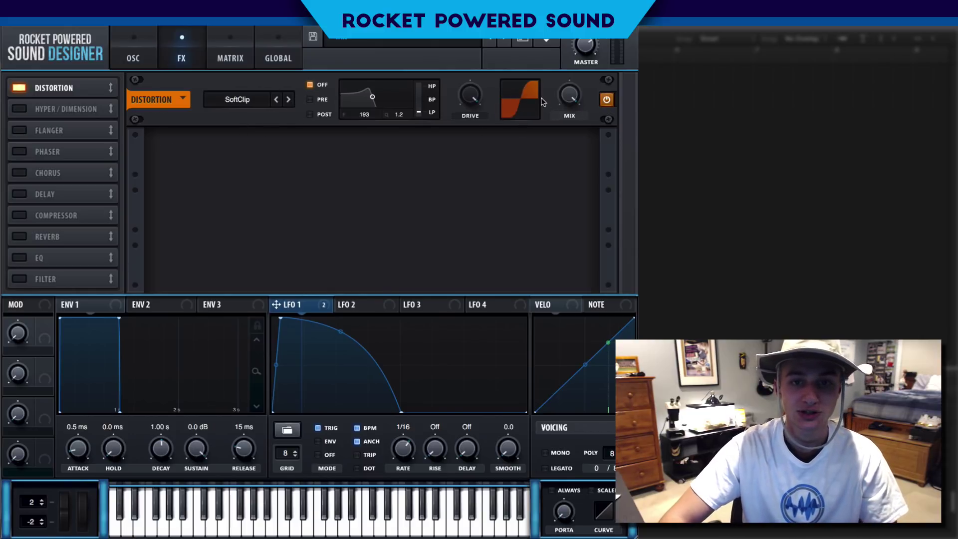
click(257, 99)
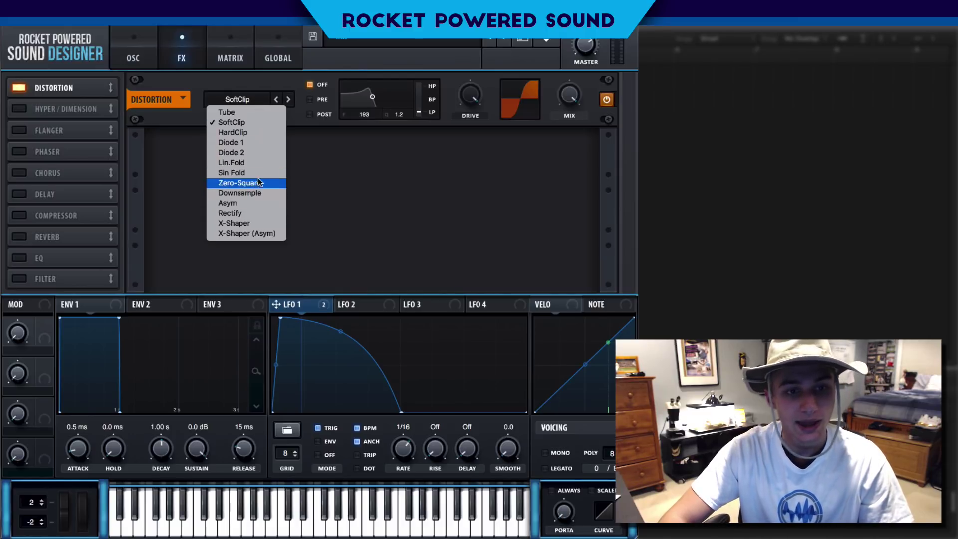
click(255, 172)
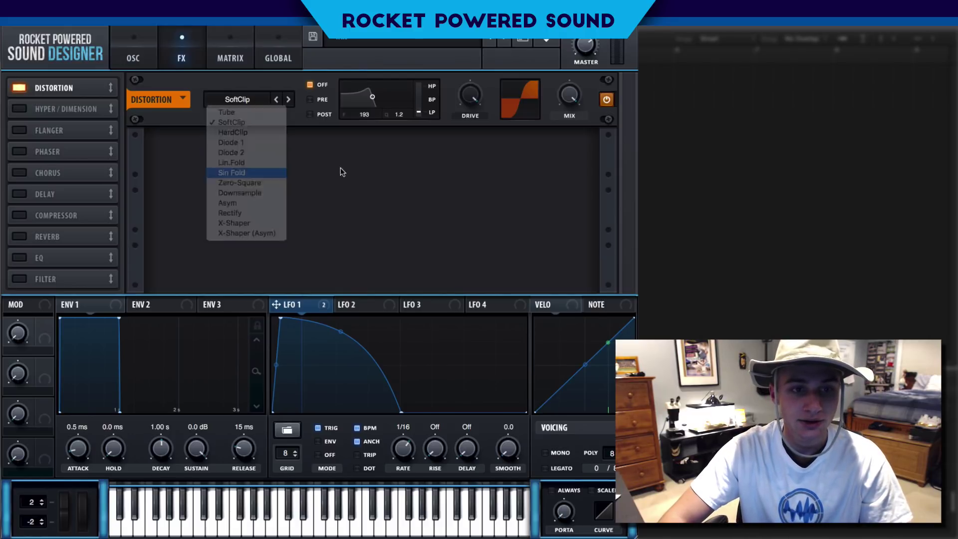
drag(476, 106, 452, 195)
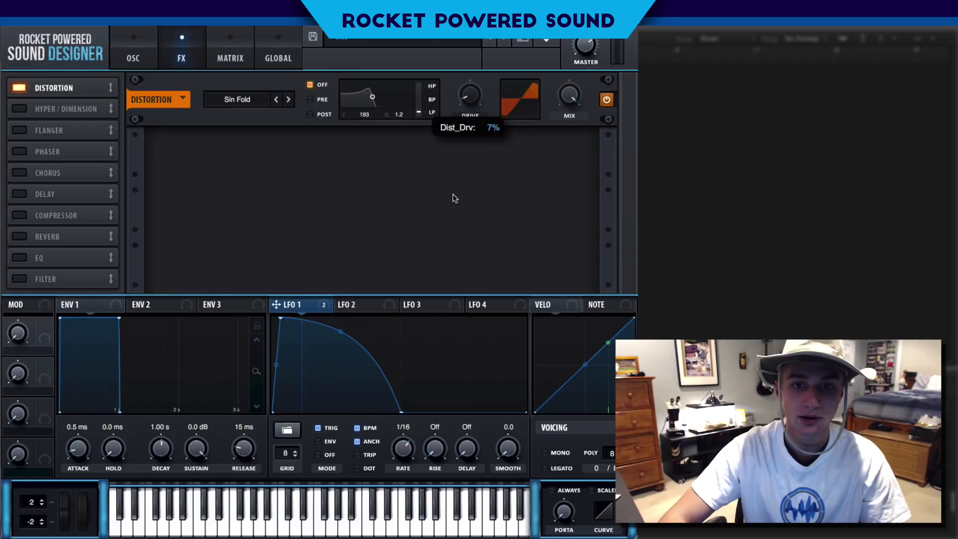
drag(453, 194, 511, 118)
click(244, 100)
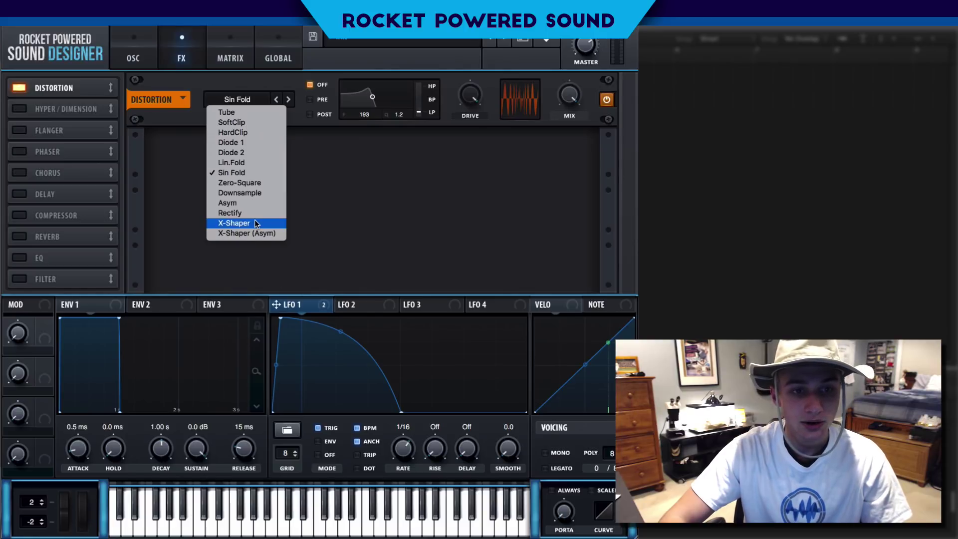
click(283, 220)
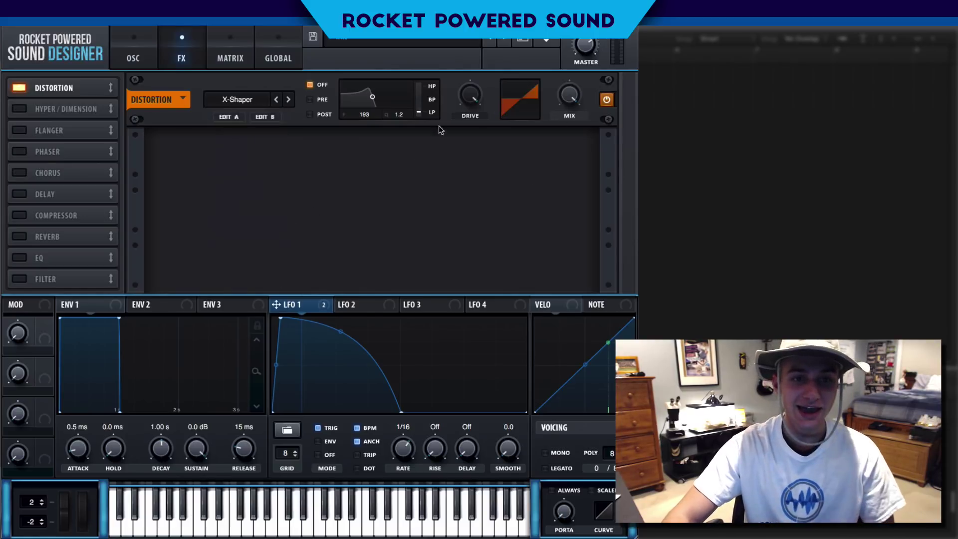
- Redraw Shaper B with nodes into a tall peak dropping to zero and a spike at the far right
click(265, 117)
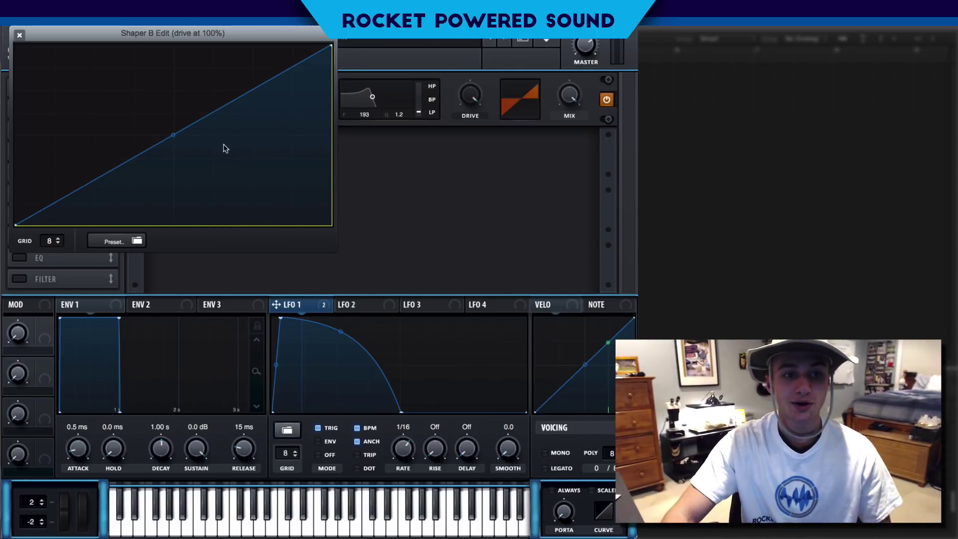
drag(170, 156, 188, 167)
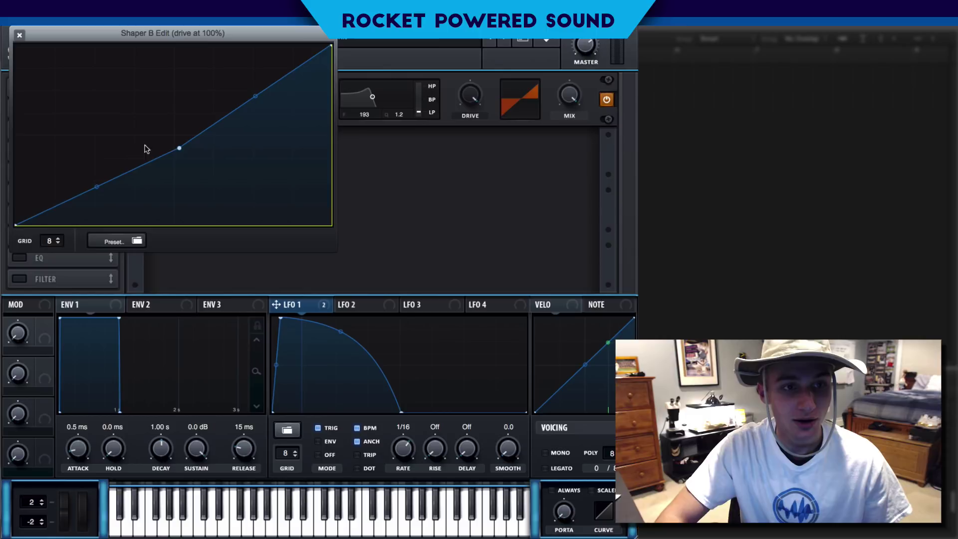
drag(92, 189, 55, 30)
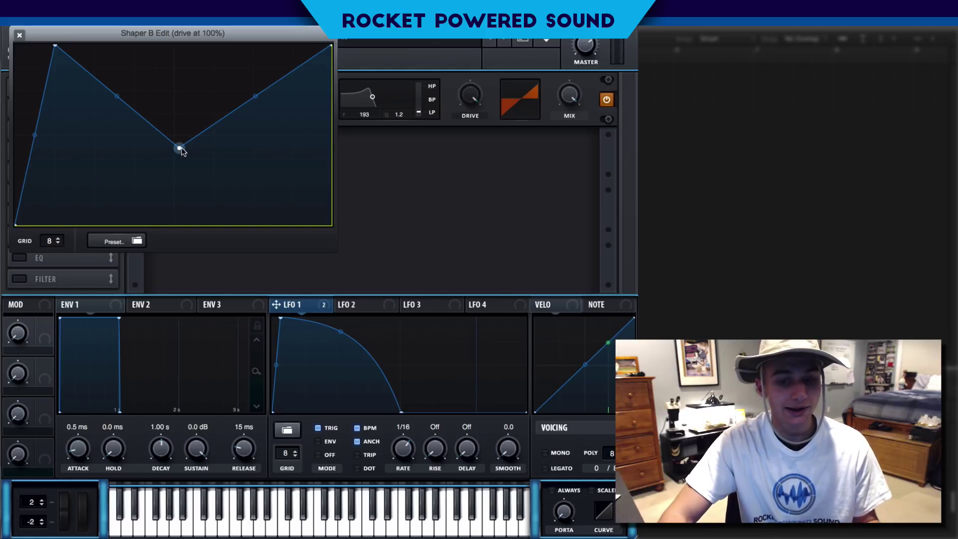
drag(180, 149, 173, 226)
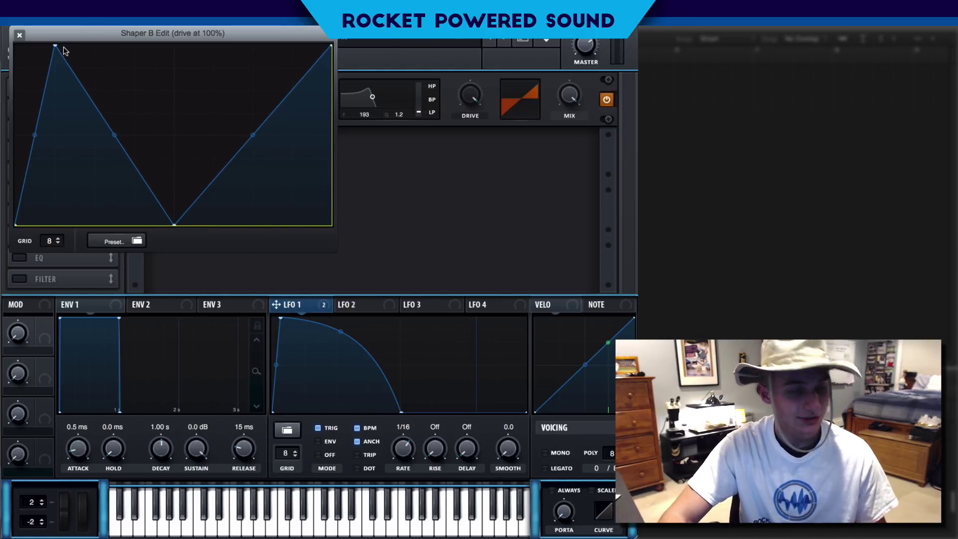
drag(56, 47, 143, 25)
drag(174, 225, 213, 225)
double_click(197, 164)
double_click(274, 177)
drag(274, 177, 309, 236)
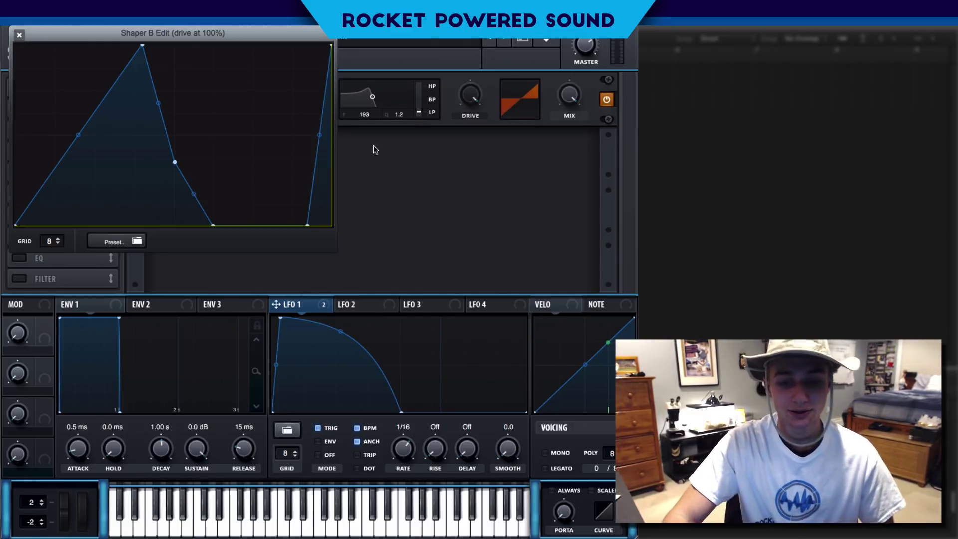
click(20, 35)
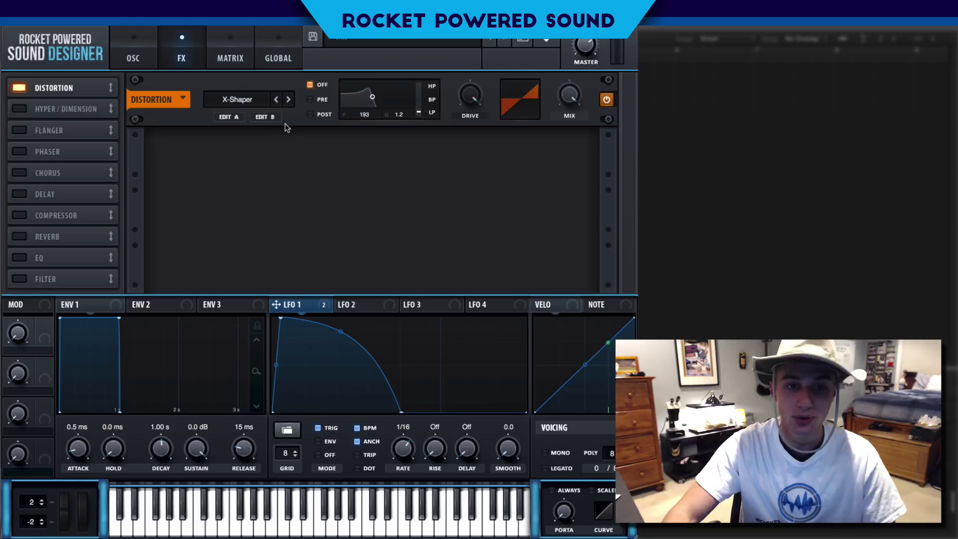
- Lower Drive to 61% and bend Shaper A's curve with a raised peak and a downward node
click(237, 120)
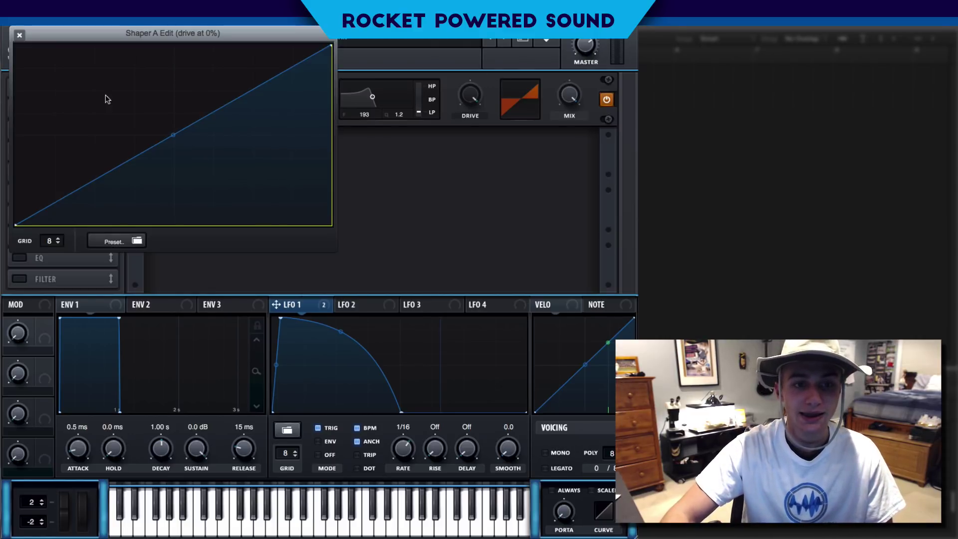
click(20, 34)
drag(469, 94, 438, 234)
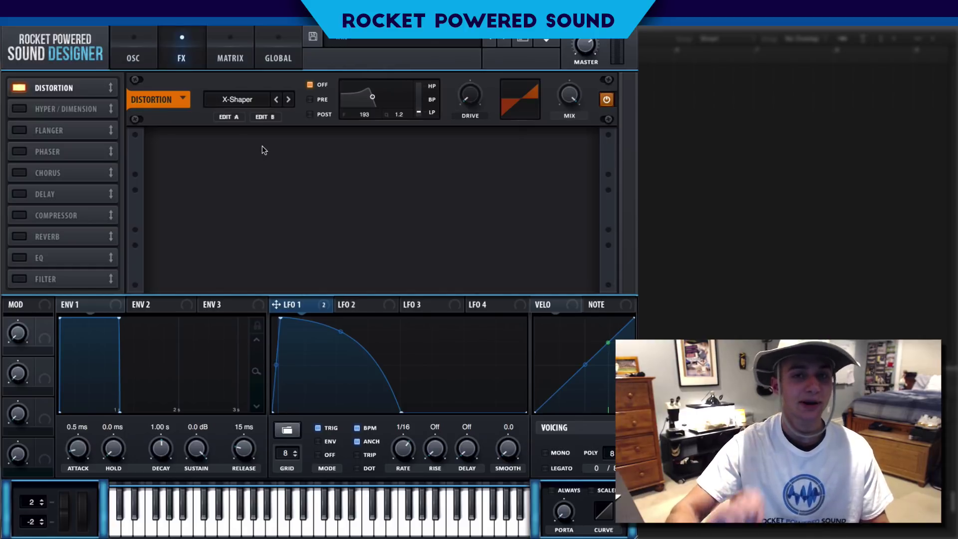
click(232, 118)
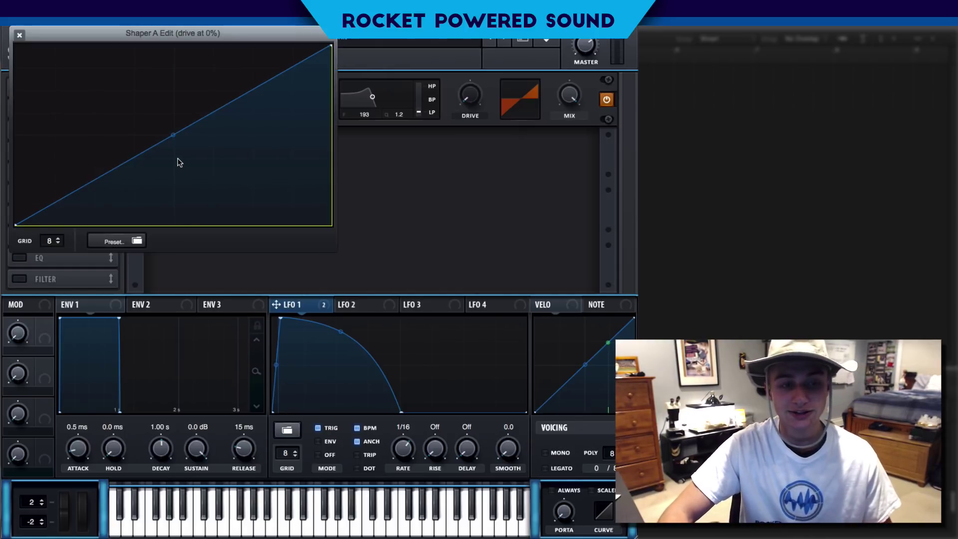
drag(225, 144, 234, 176)
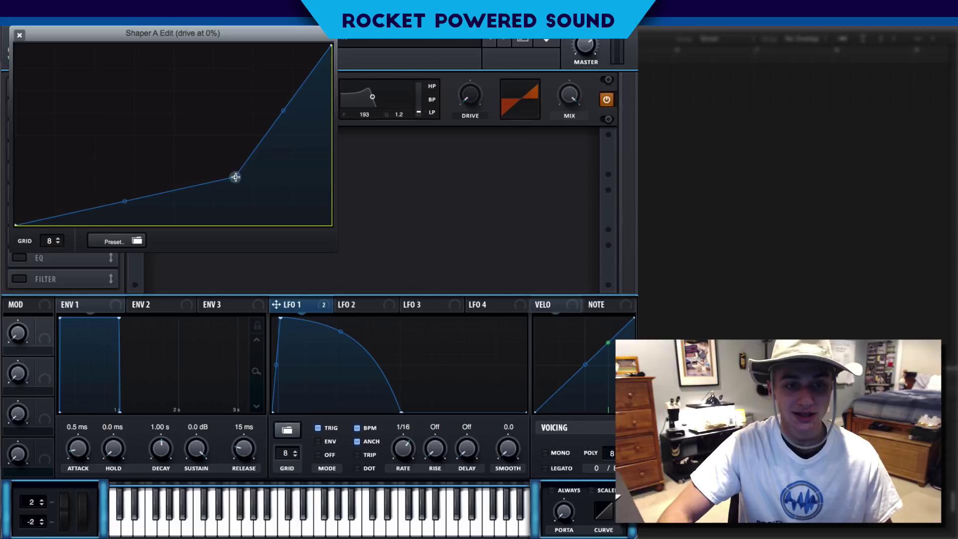
drag(95, 164, 91, 50)
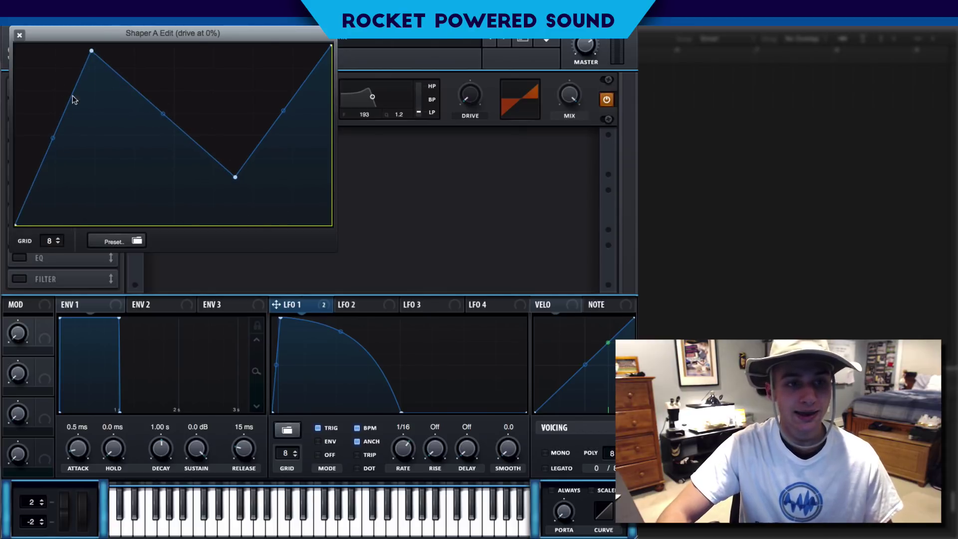
click(19, 35)
- Raise Drive to 100%, recheck both shaper curves, then settle Drive around 86%
mouse_move(477, 94)
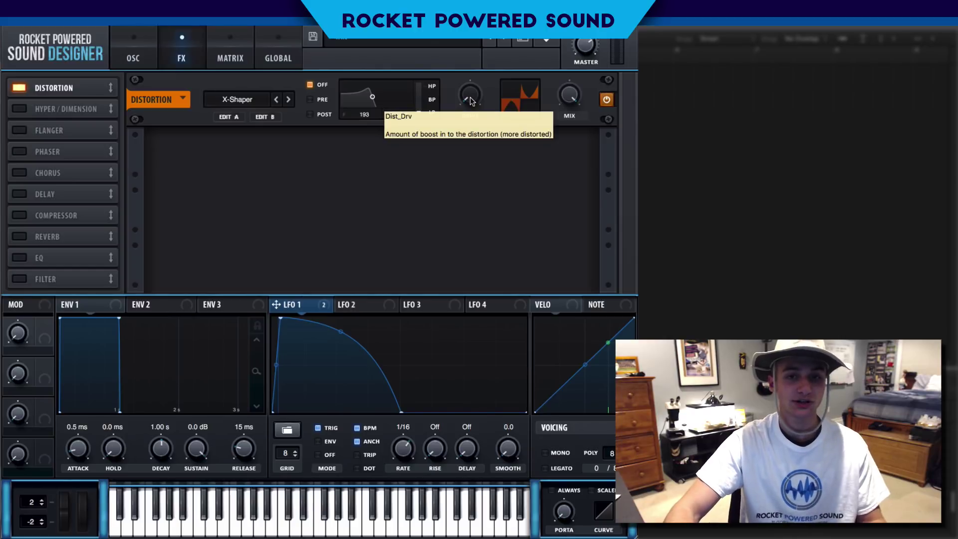
click(230, 118)
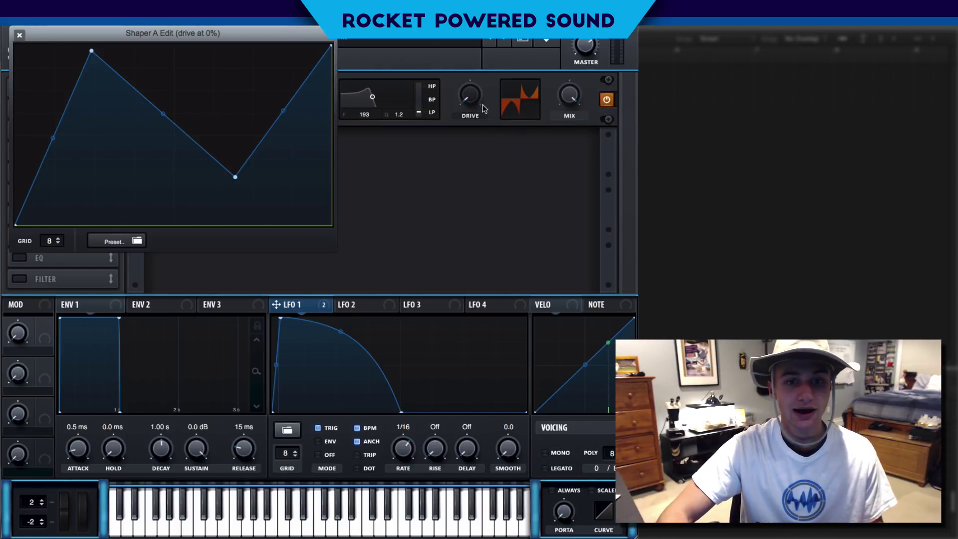
drag(475, 102, 475, 50)
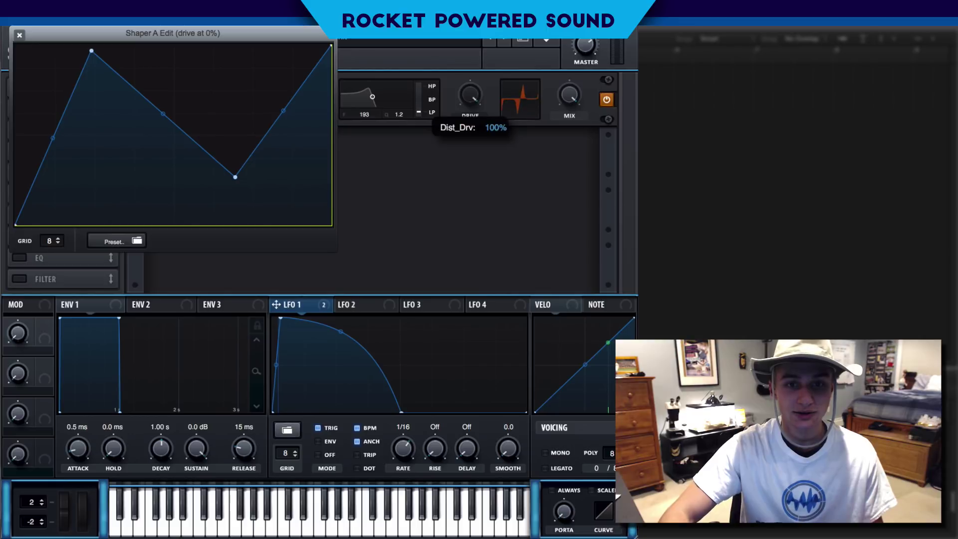
click(19, 35)
click(269, 119)
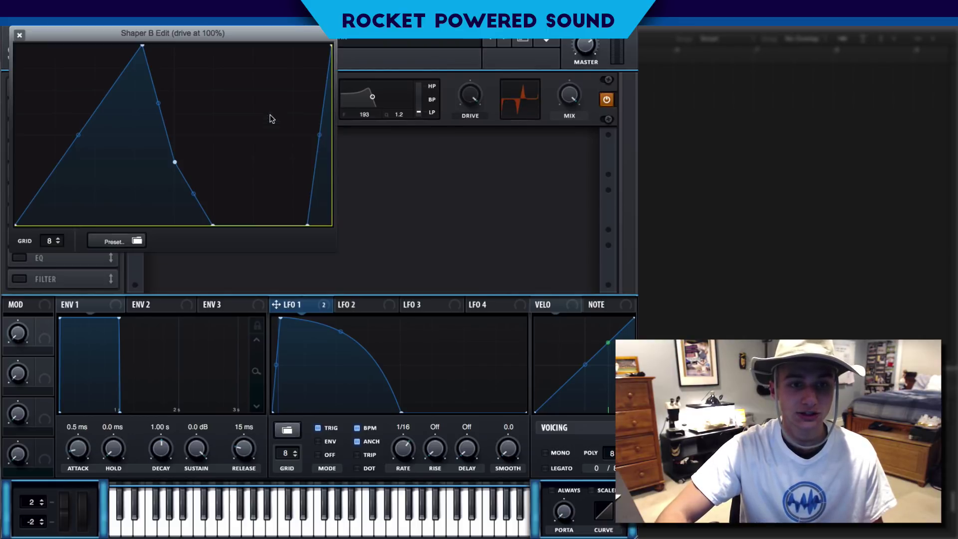
click(20, 35)
mouse_move(469, 103)
mouse_move(469, 103)
mouse_down()
mouse_move(442, 220)
mouse_move(468, 75)
mouse_move(469, 122)
mouse_move(462, 126)
mouse_move(454, 110)
mouse_up()
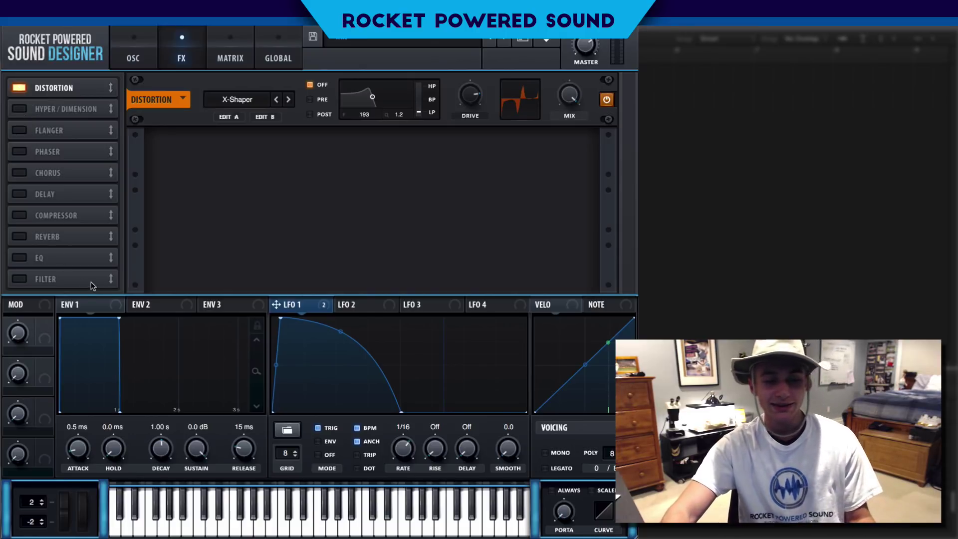
- Enable the Filter after Distortion as Misc > Combs, lower cutoff to about 67 Hz, and assign Macro 1
click(19, 279)
drag(47, 282, 58, 109)
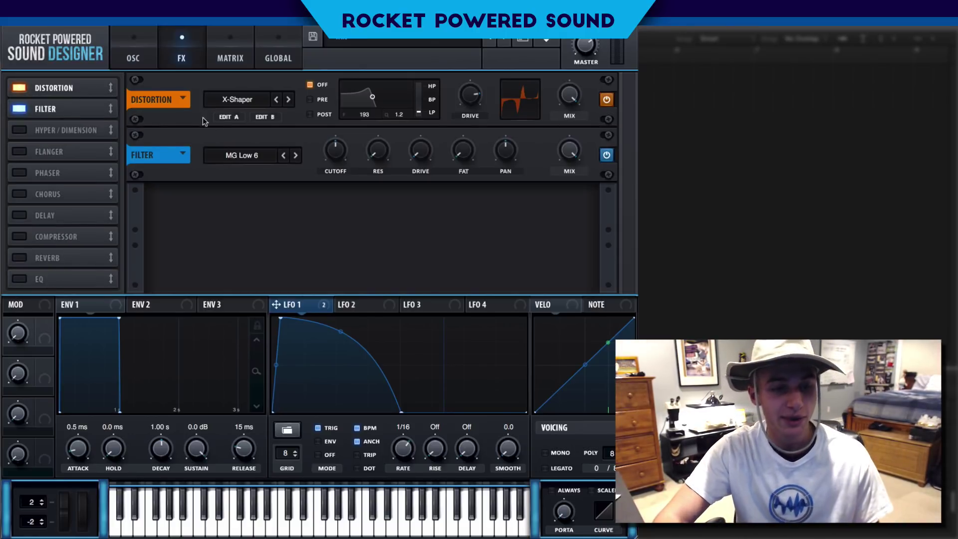
click(253, 146)
mouse_move(252, 199)
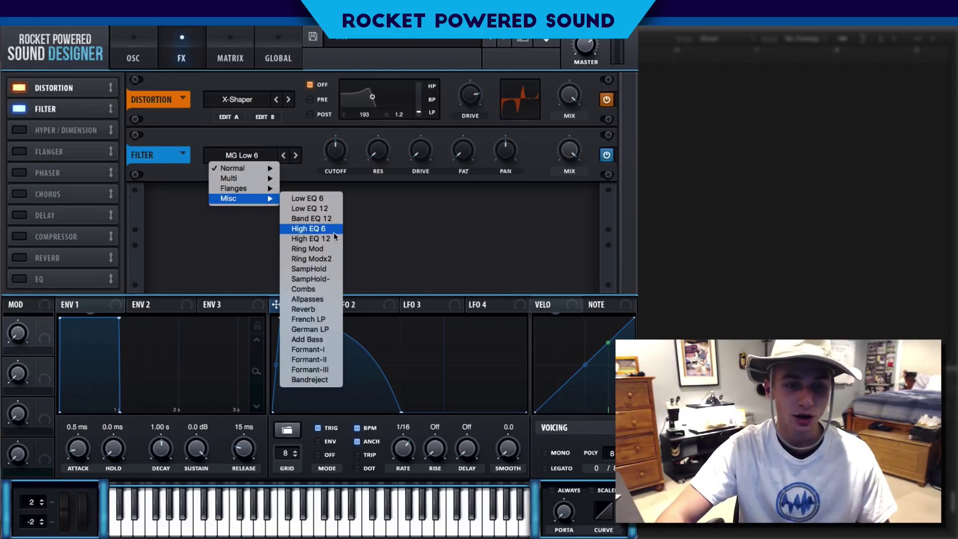
click(317, 288)
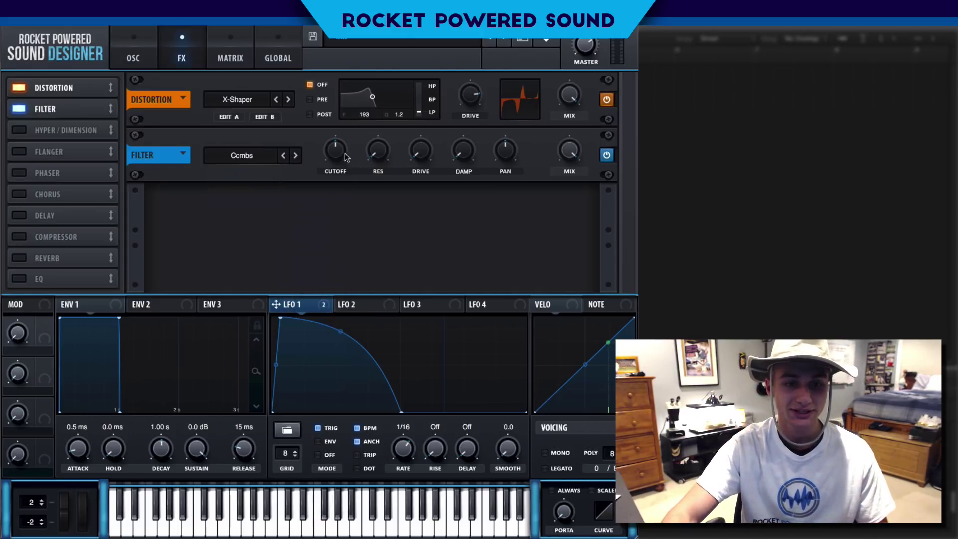
mouse_move(334, 151)
drag(334, 152, 327, 165)
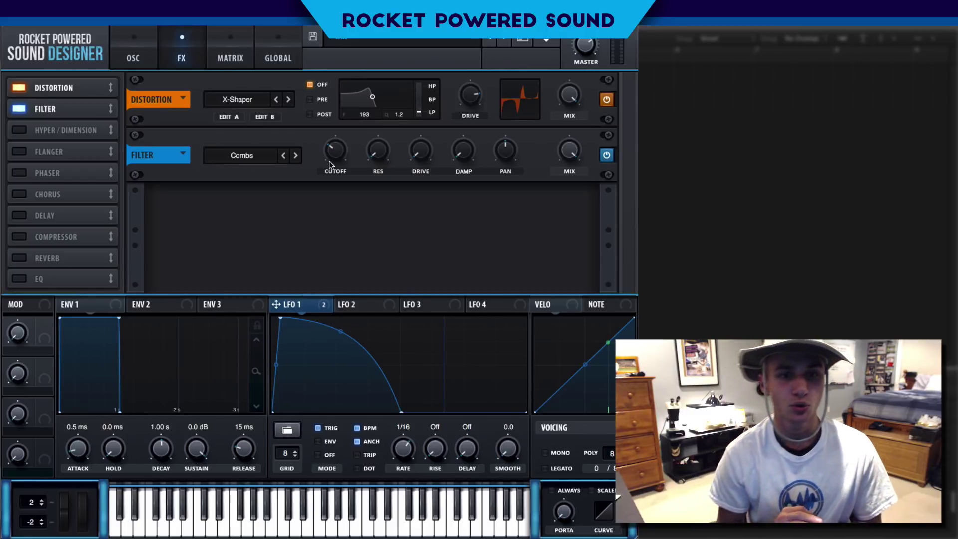
drag(44, 324, 311, 158)
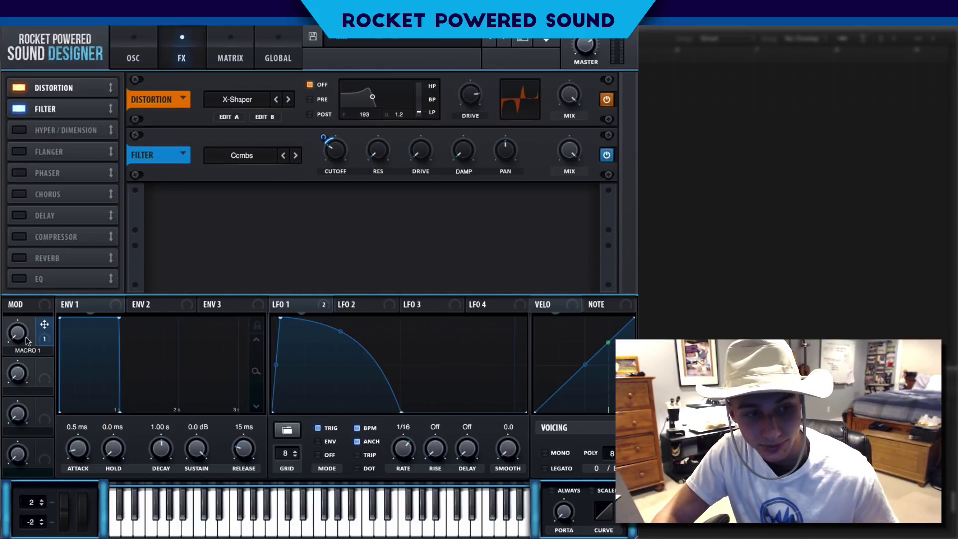
- Sweep Macro 1 fully up and down, set Combs resonance to 18%, and leave Macro 1 at 48%
mouse_move(16, 340)
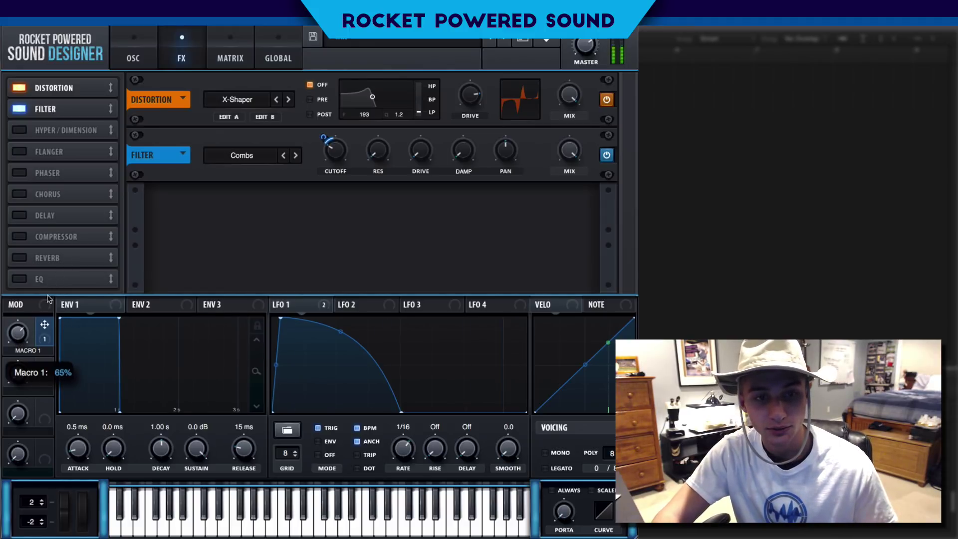
drag(55, 293, 91, 244)
drag(64, 283, 65, 381)
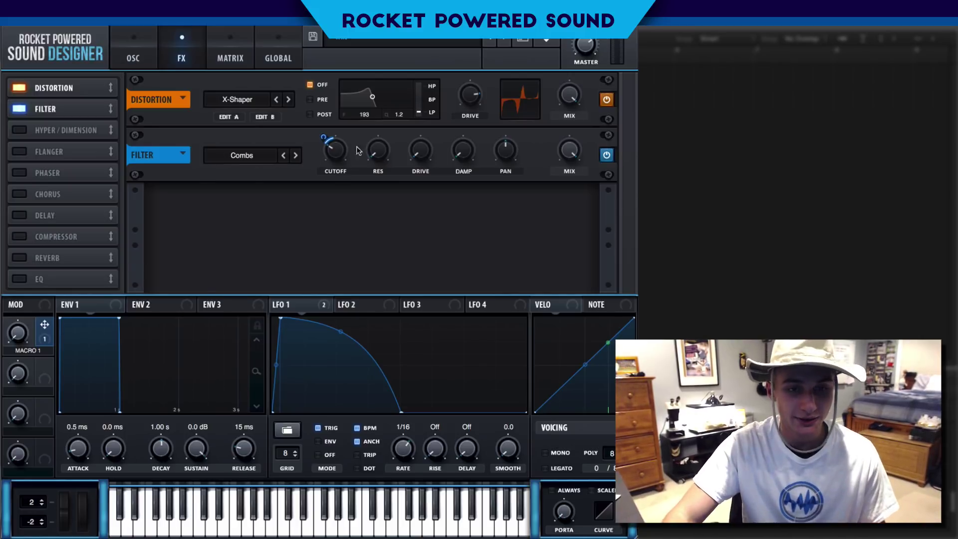
drag(373, 146, 408, 93)
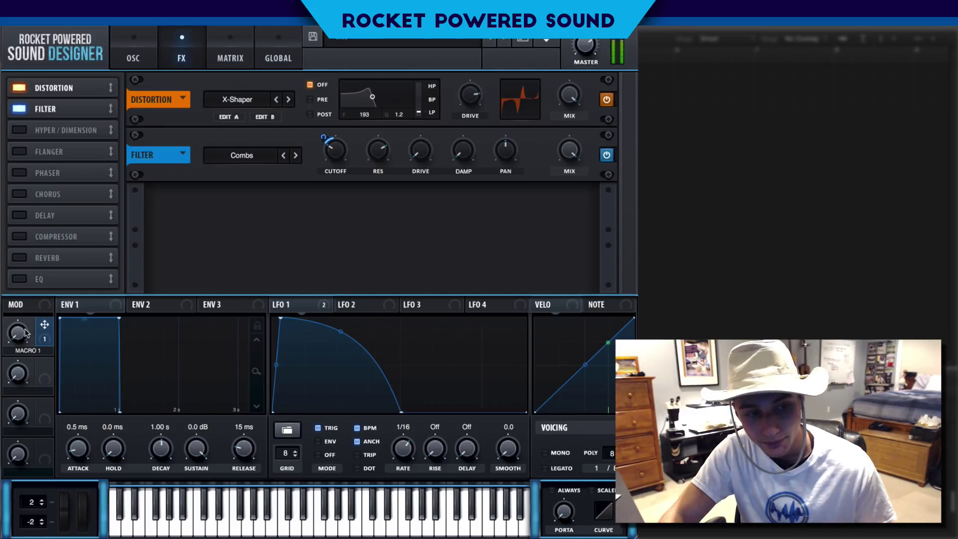
drag(22, 331, 6, 272)
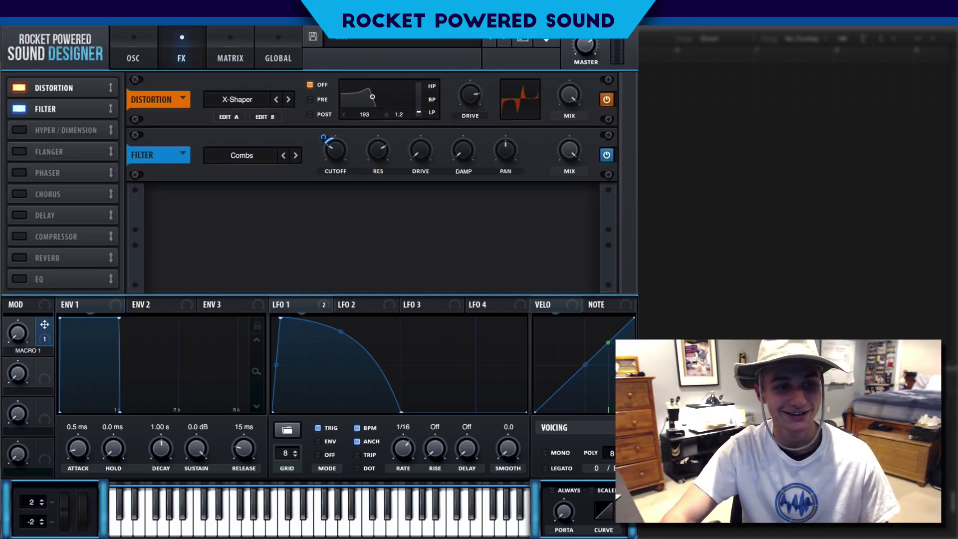
- Enable the Compressor, move it above Hyper/Dimension right after the filter, and tick Multiband
click(17, 130)
click(19, 131)
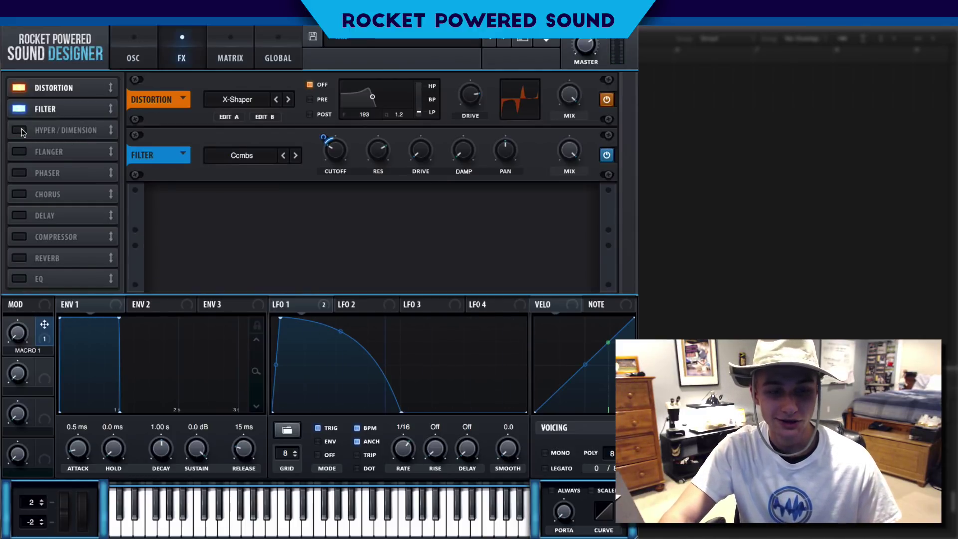
click(22, 132)
click(22, 132)
click(20, 236)
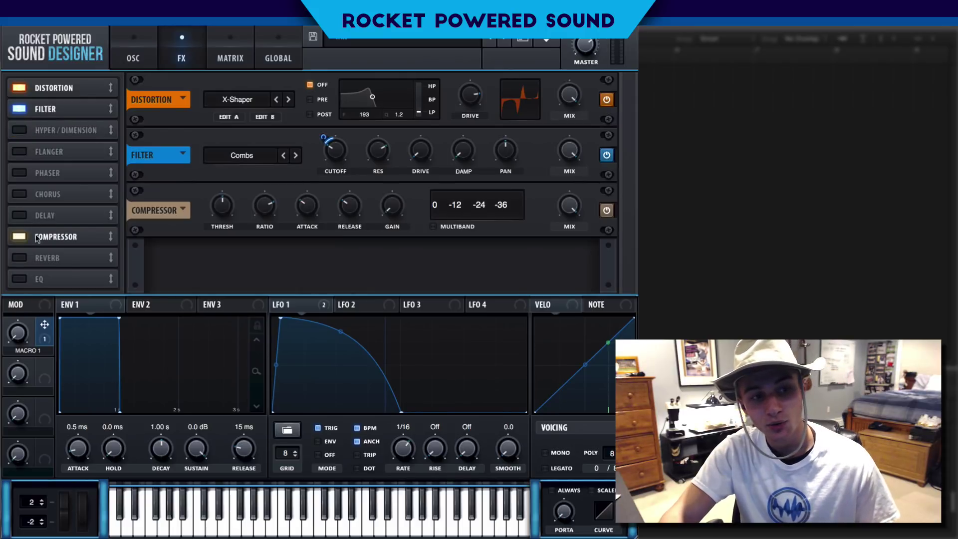
drag(73, 237, 80, 131)
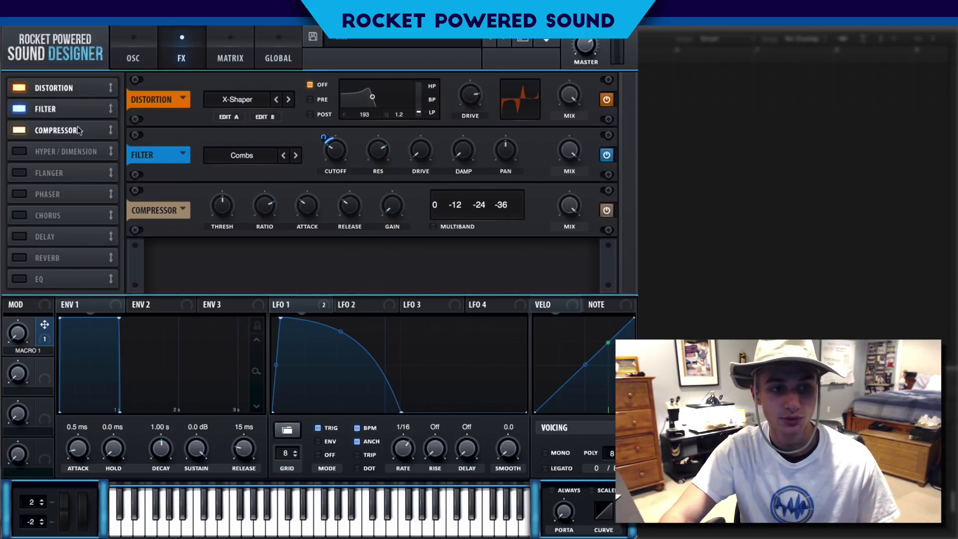
click(436, 228)
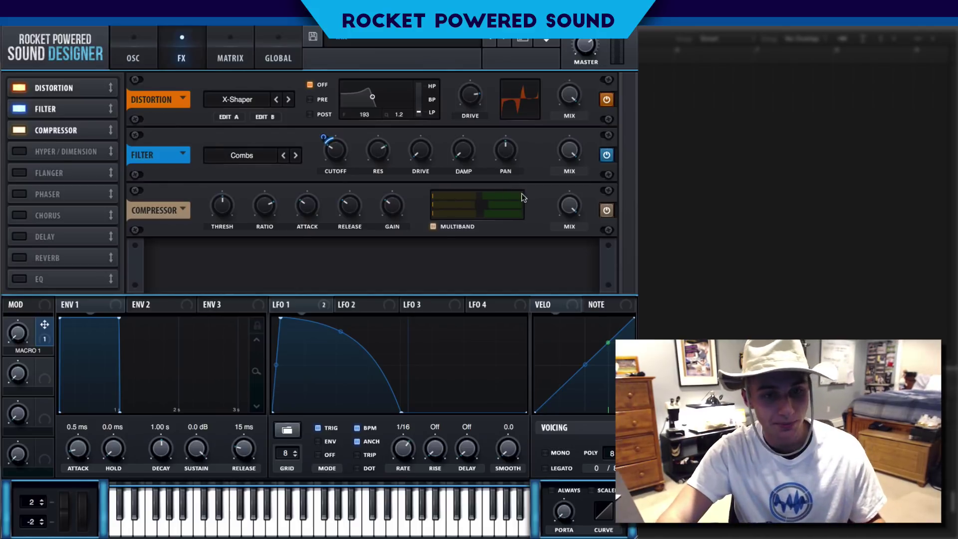
- Enable Hyper/Dimension with full wet mix and unison reduced to 2 voices
click(20, 152)
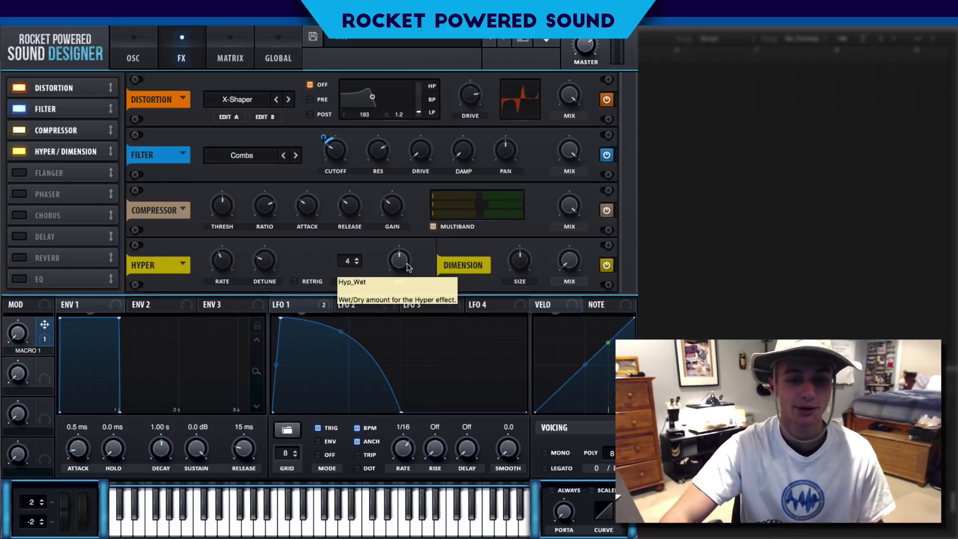
drag(405, 263, 405, 240)
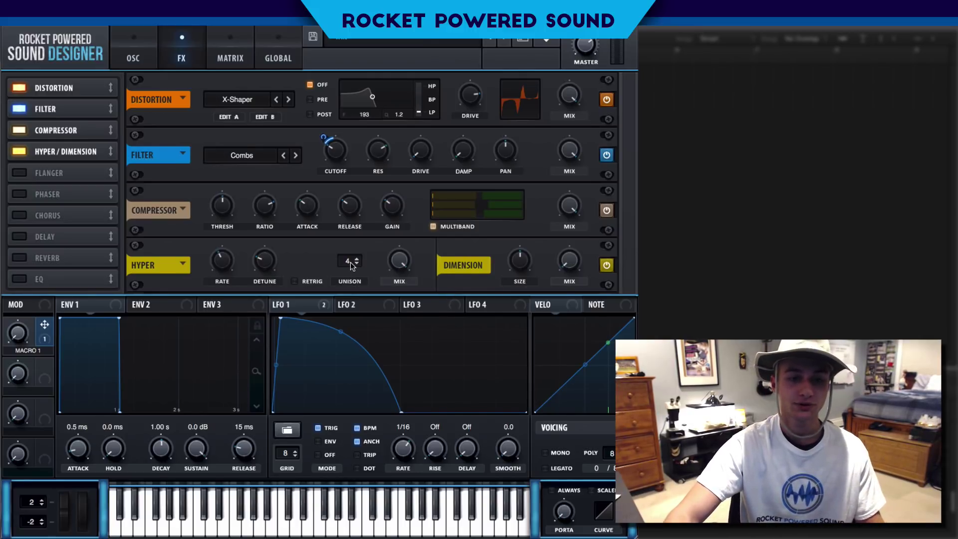
drag(350, 265, 353, 309)
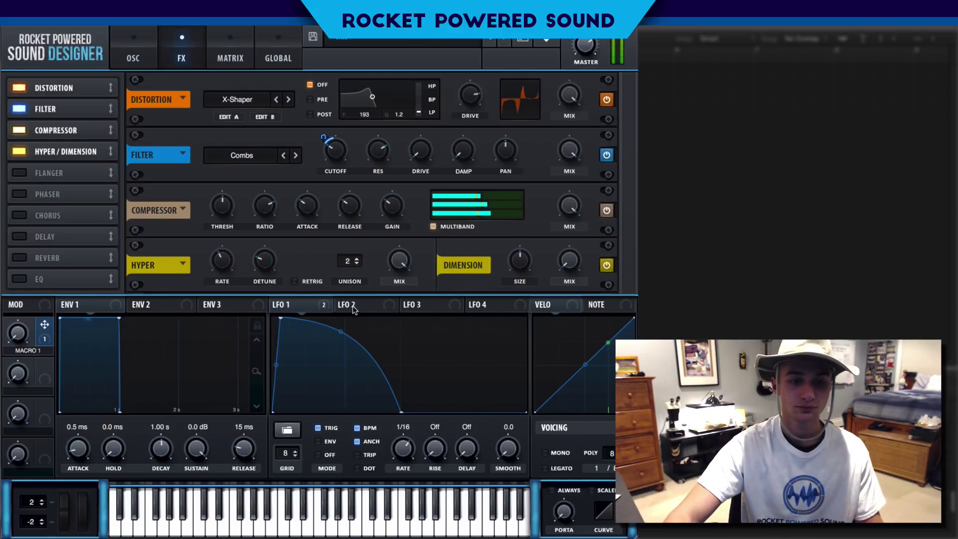
mouse_move(267, 269)
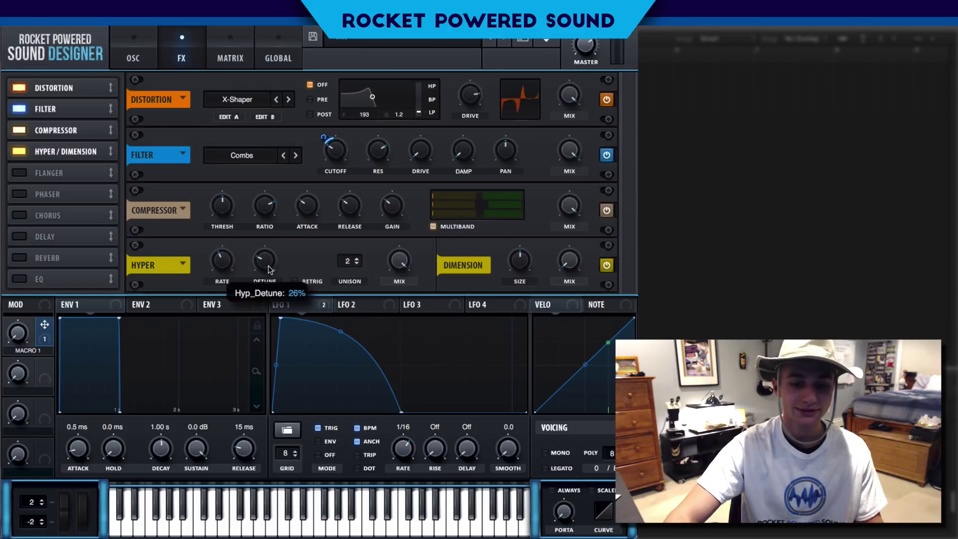
- Set Hyper rate 0%, detune about 4%, mix 0%, and zero Dimension size and mix
drag(268, 269, 291, 231)
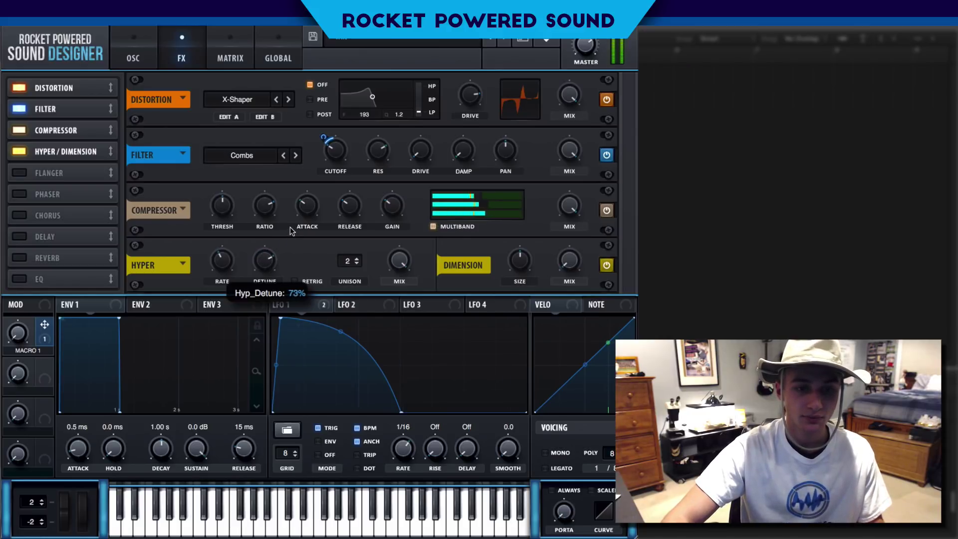
drag(222, 260, 202, 300)
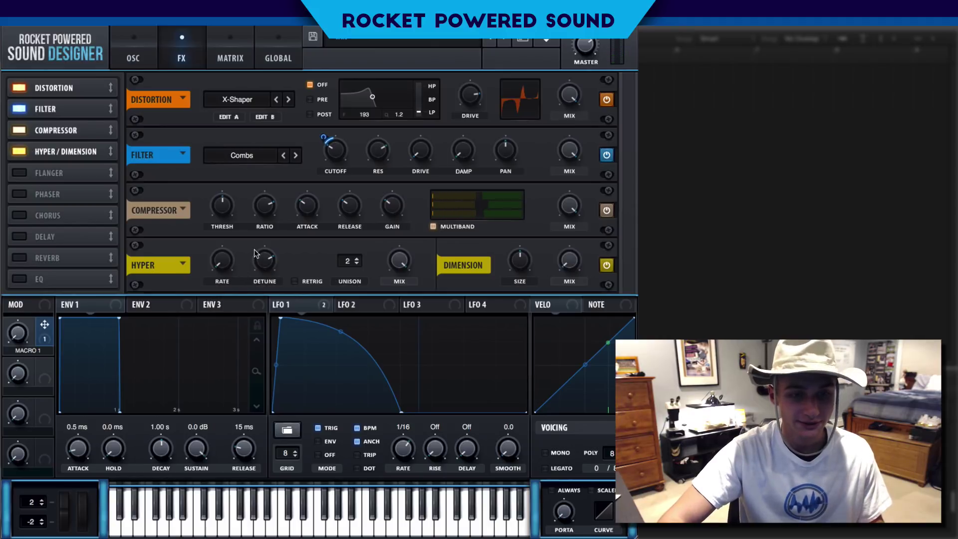
mouse_move(256, 253)
mouse_down()
mouse_move(228, 314)
mouse_move(252, 258)
mouse_move(264, 254)
mouse_up()
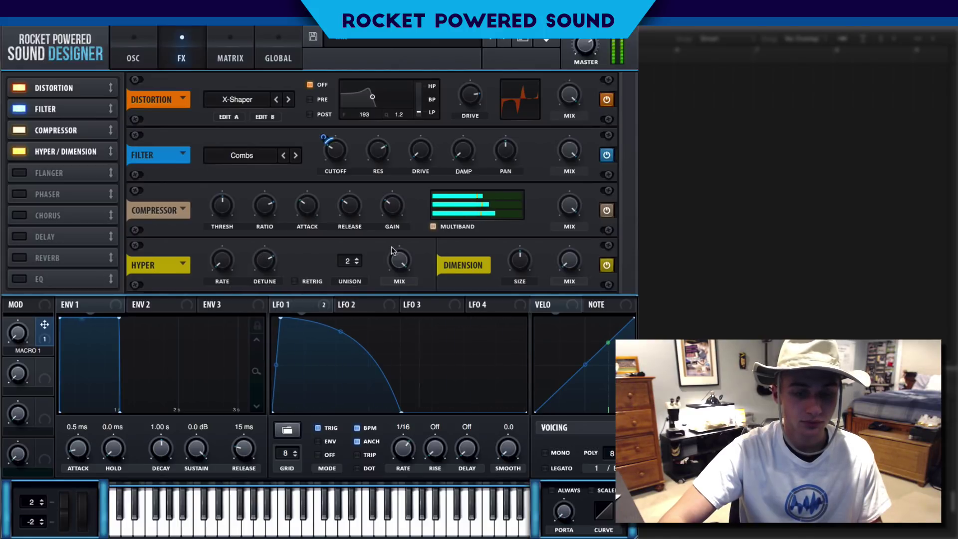
drag(410, 272, 348, 309)
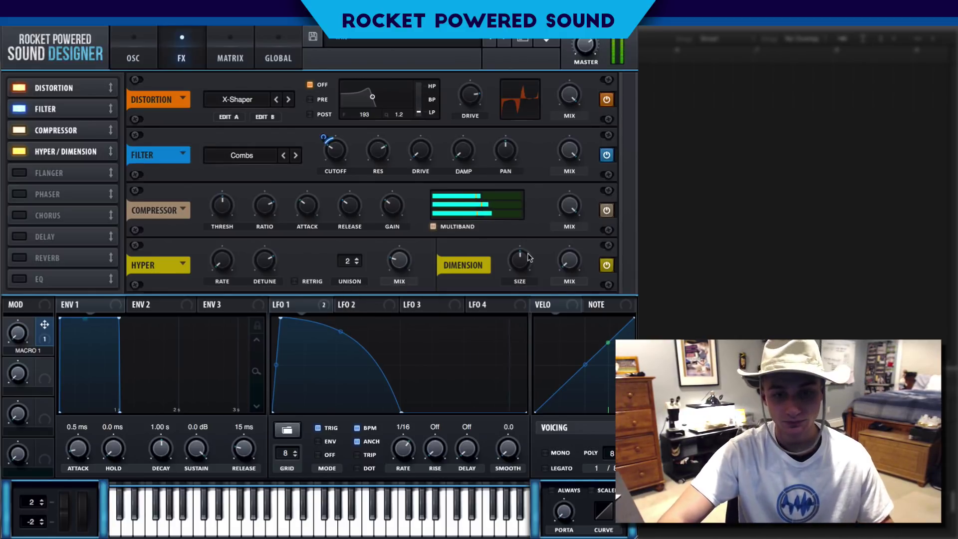
drag(519, 259, 493, 308)
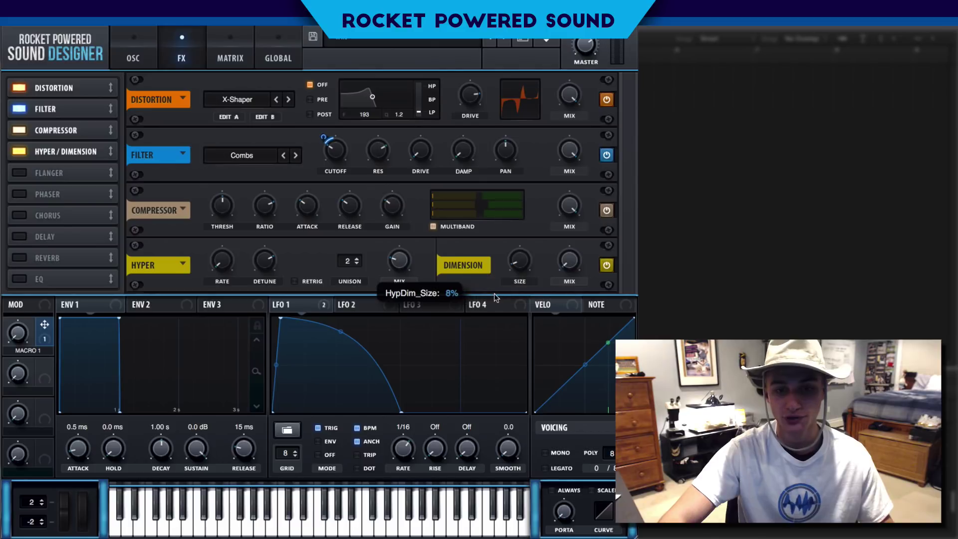
drag(566, 261, 566, 300)
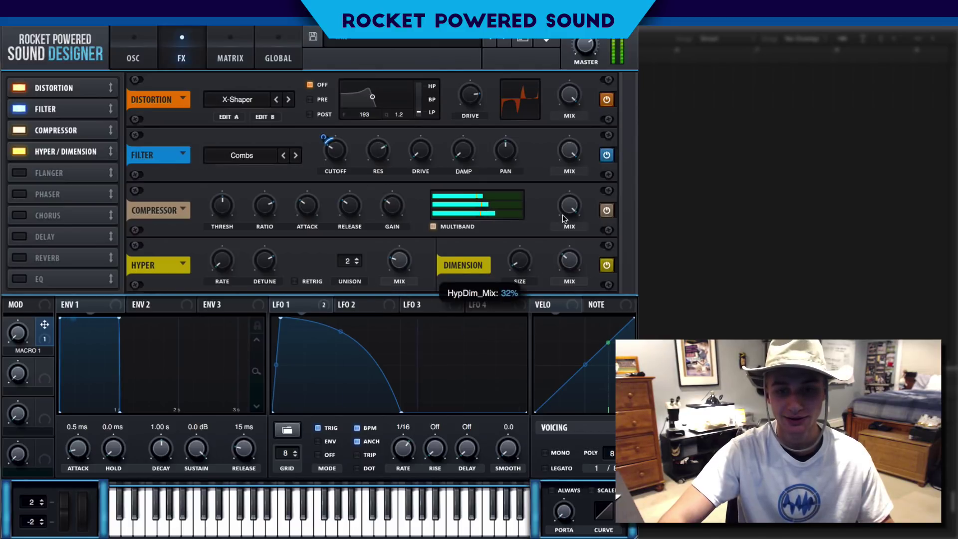
click(142, 44)
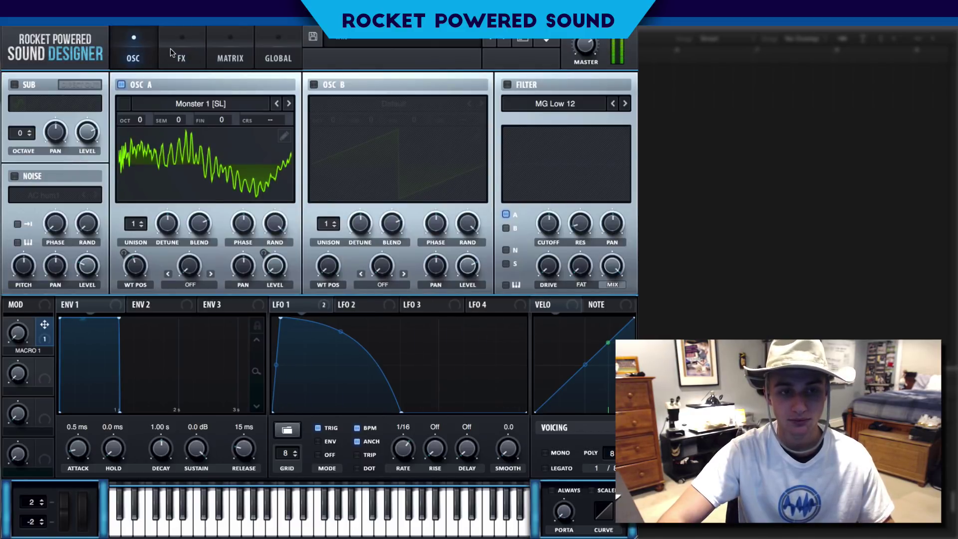
- Check Osc A's warp mode, leave it Off, and return to the effects rack
click(192, 285)
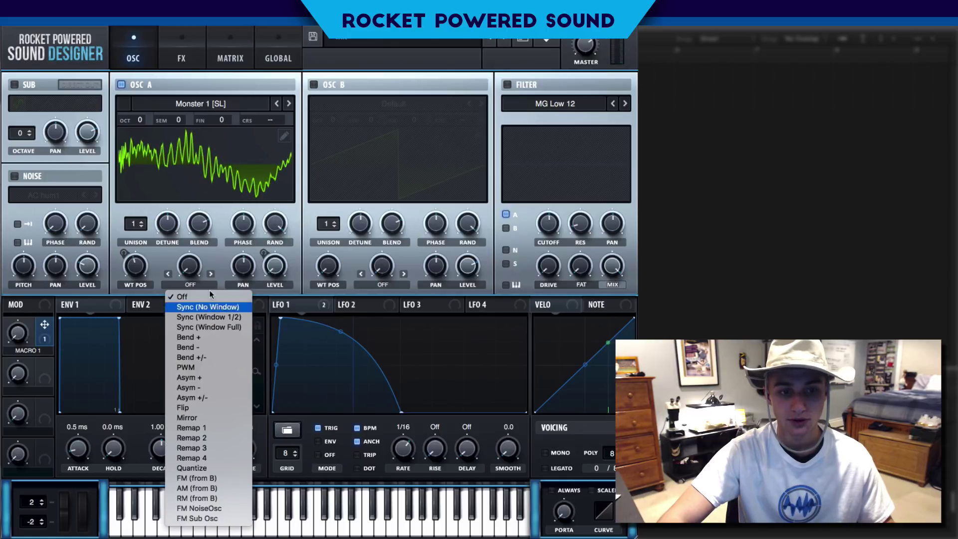
click(223, 269)
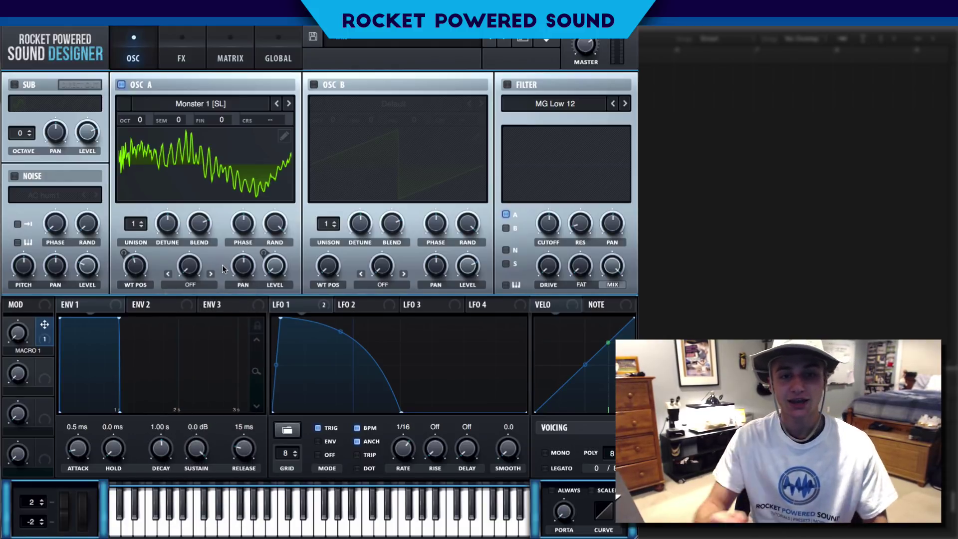
click(198, 28)
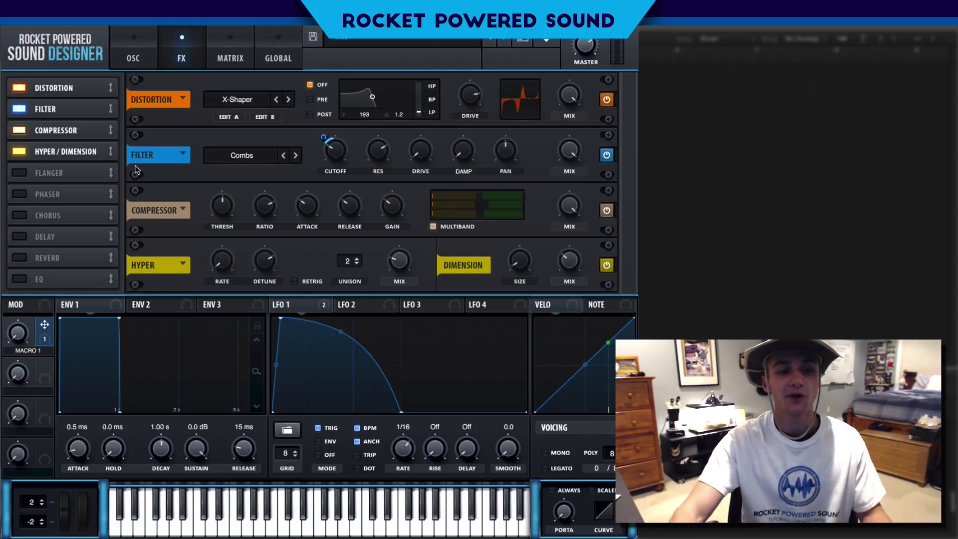
- Step Osc A's wavetable from Monster 1 through Monster 2 and 3 to Monster 4 [SL]
click(142, 48)
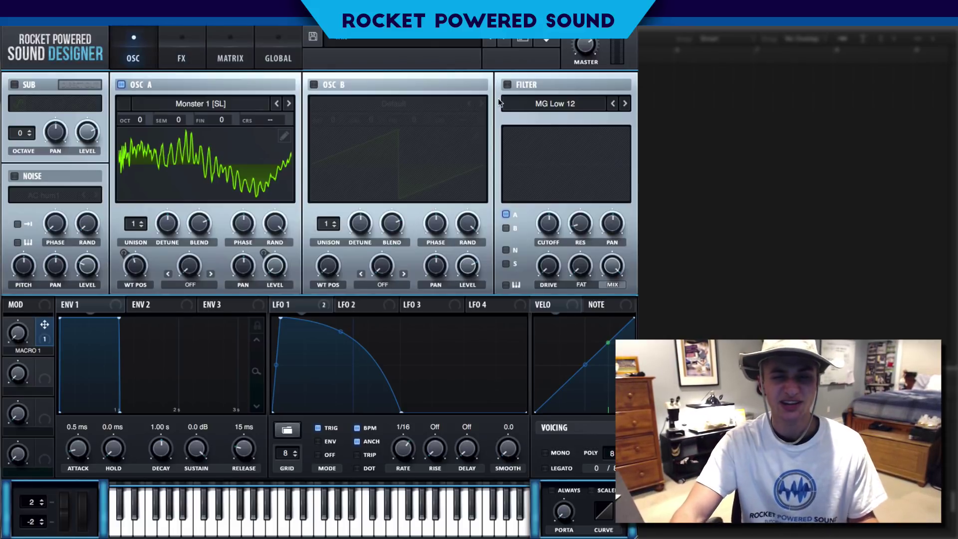
click(288, 103)
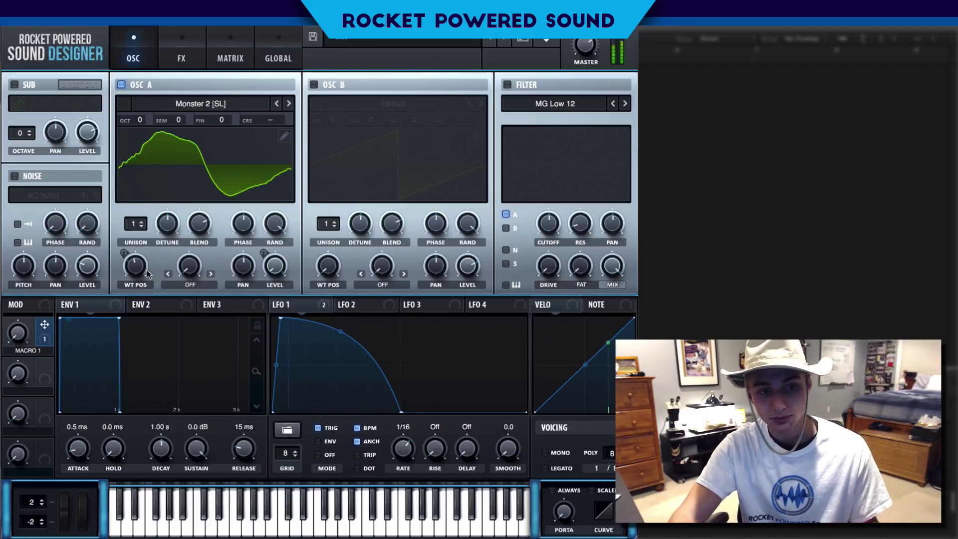
click(289, 104)
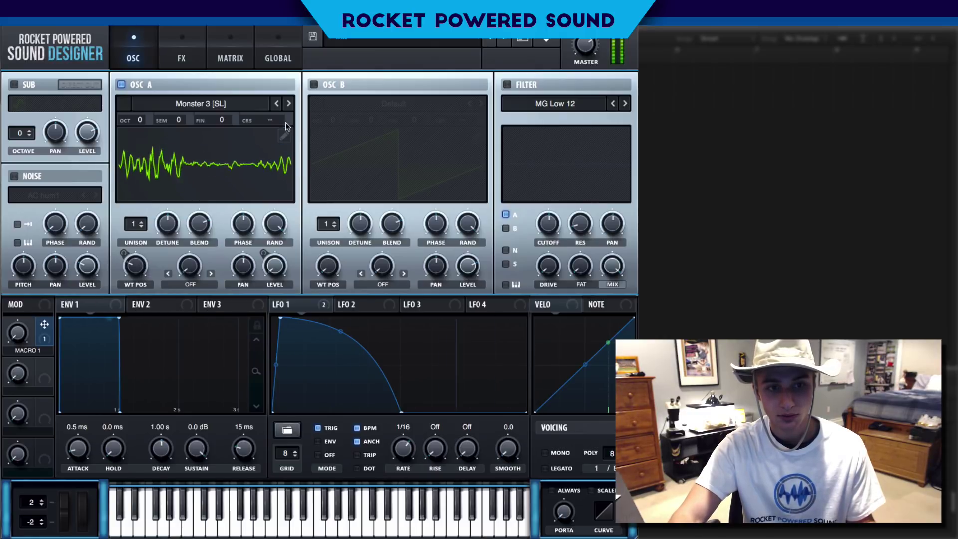
click(288, 103)
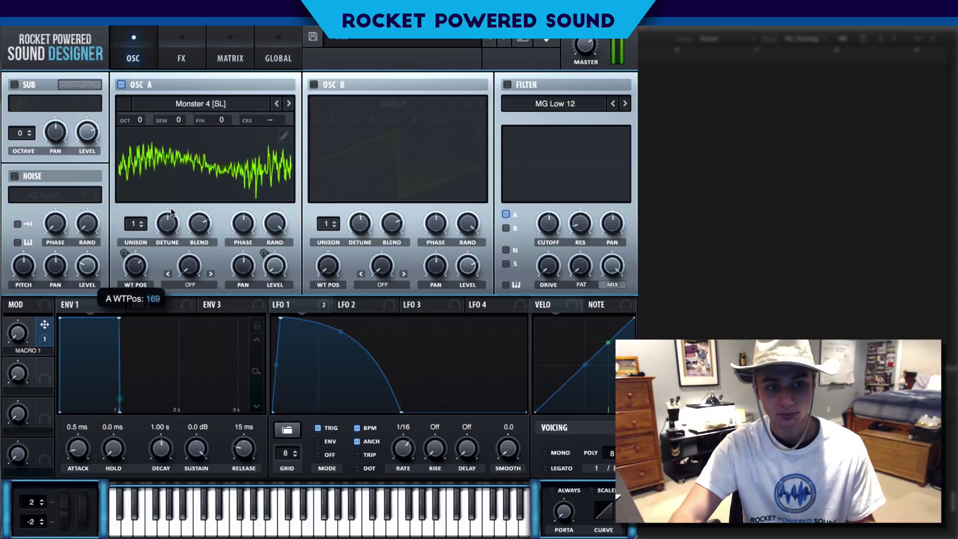